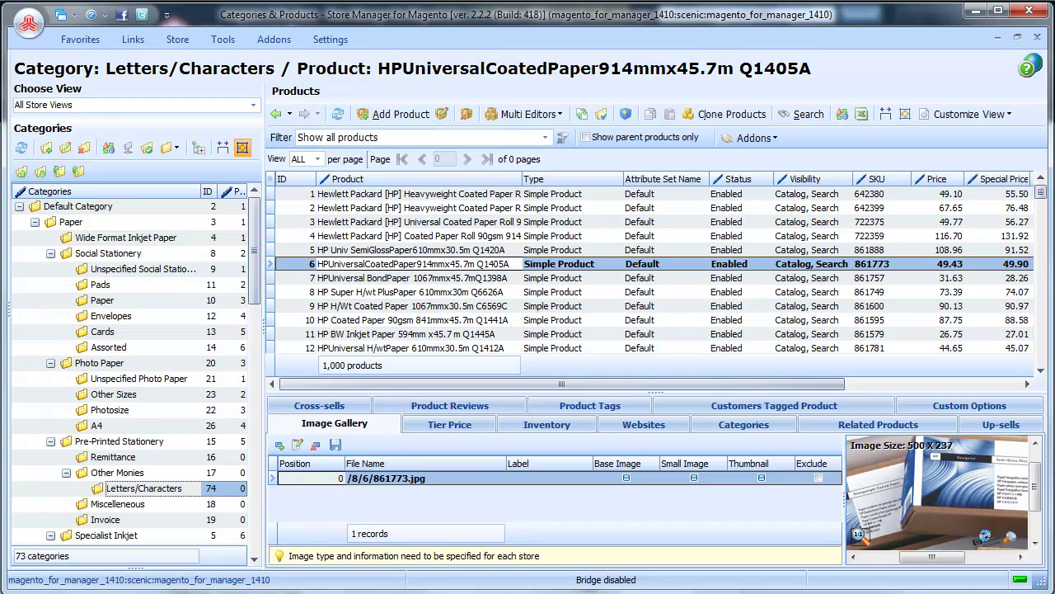
Step: Open category management, select three Paper subcategories for deletion, then decline deleting them
click(177, 39)
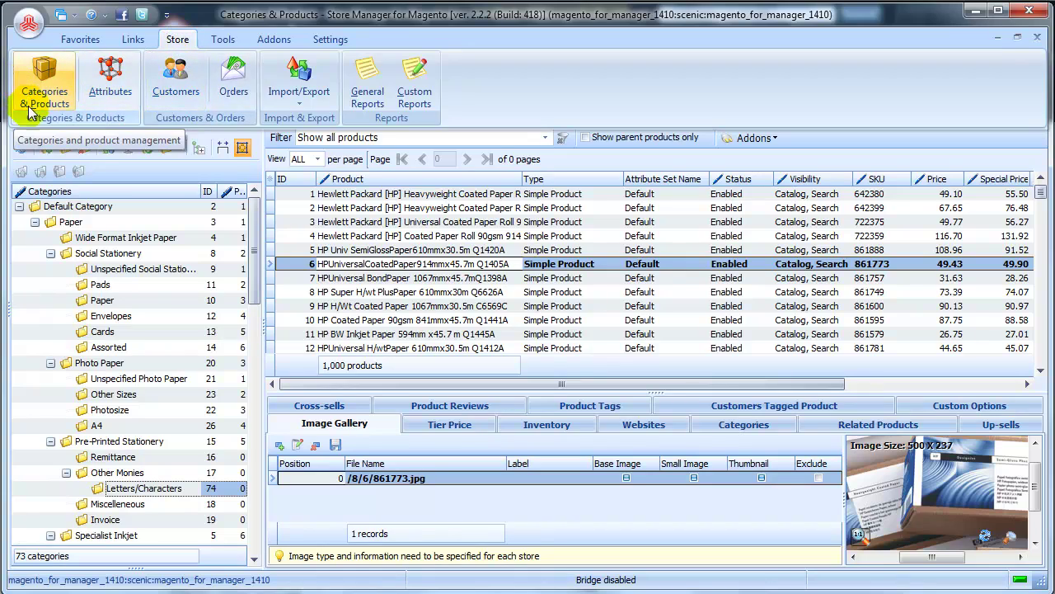
click(104, 171)
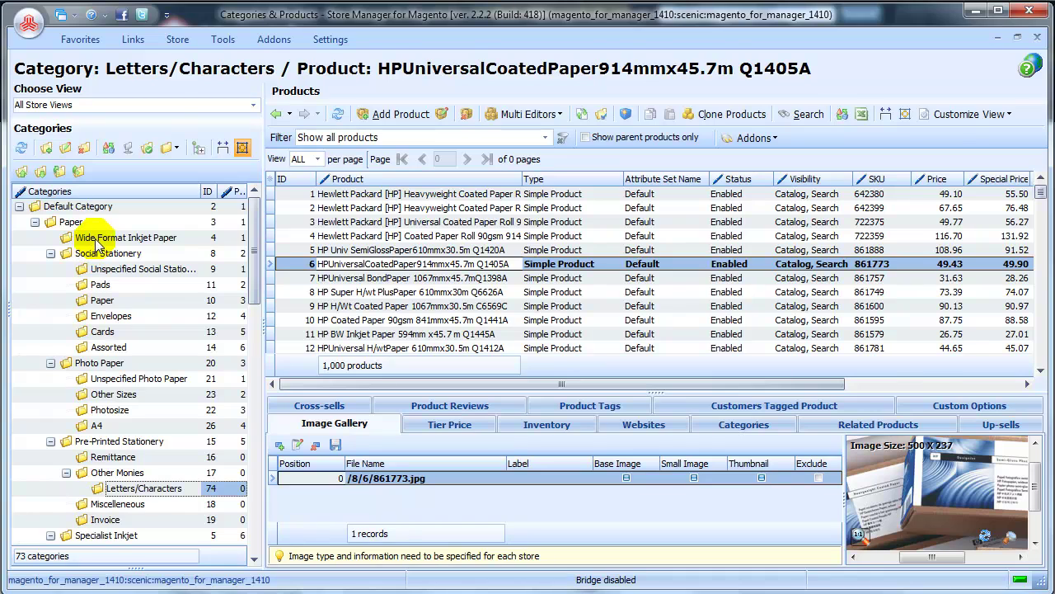
click(94, 237)
ctrl+click(97, 253)
key(shift+Down)
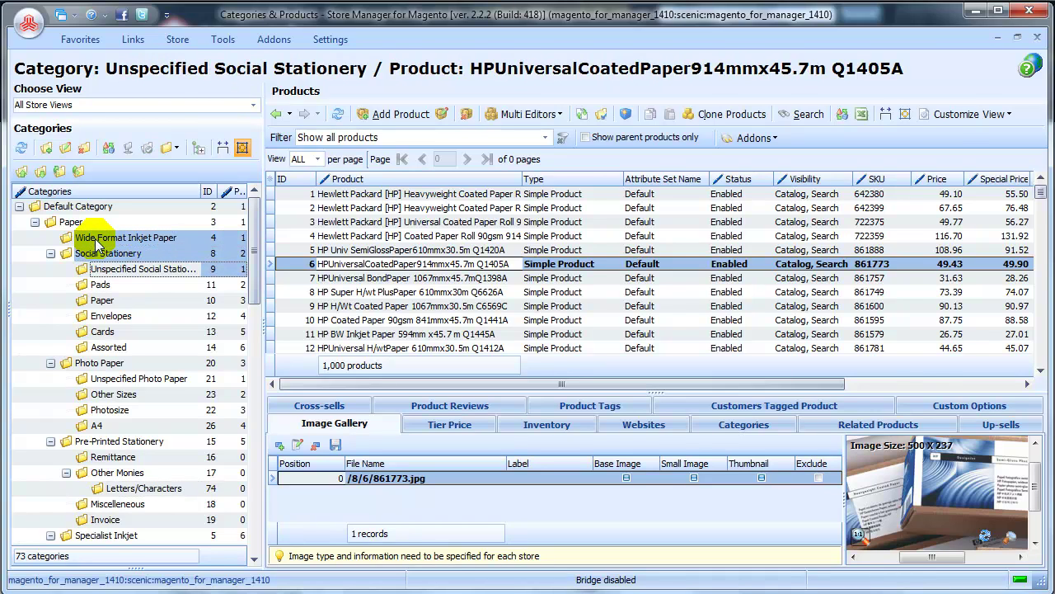
click(85, 147)
click(571, 388)
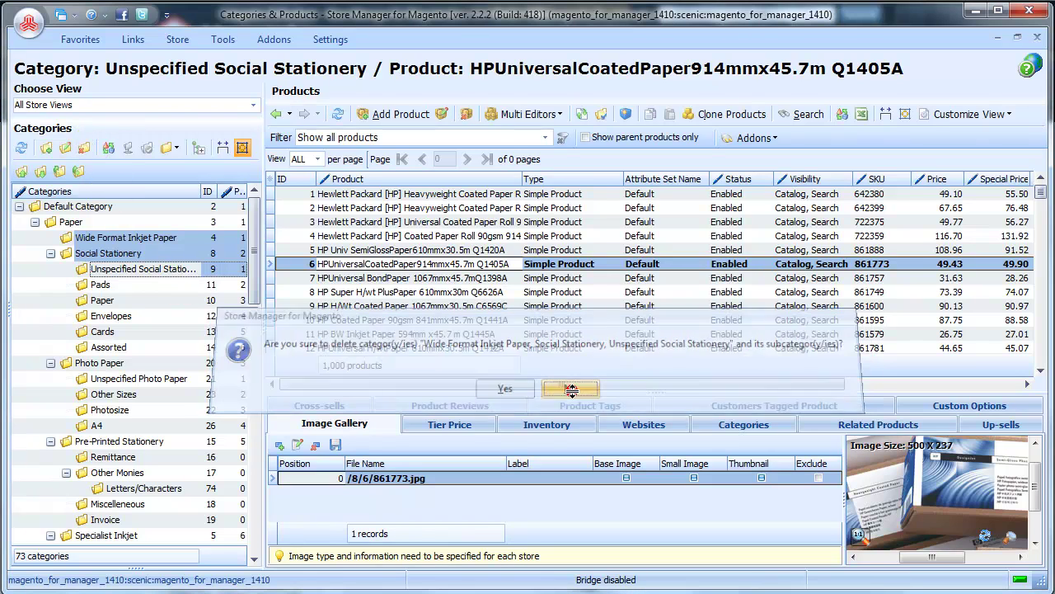
Step: Assign the Office Supplies root category to Second Store
click(176, 208)
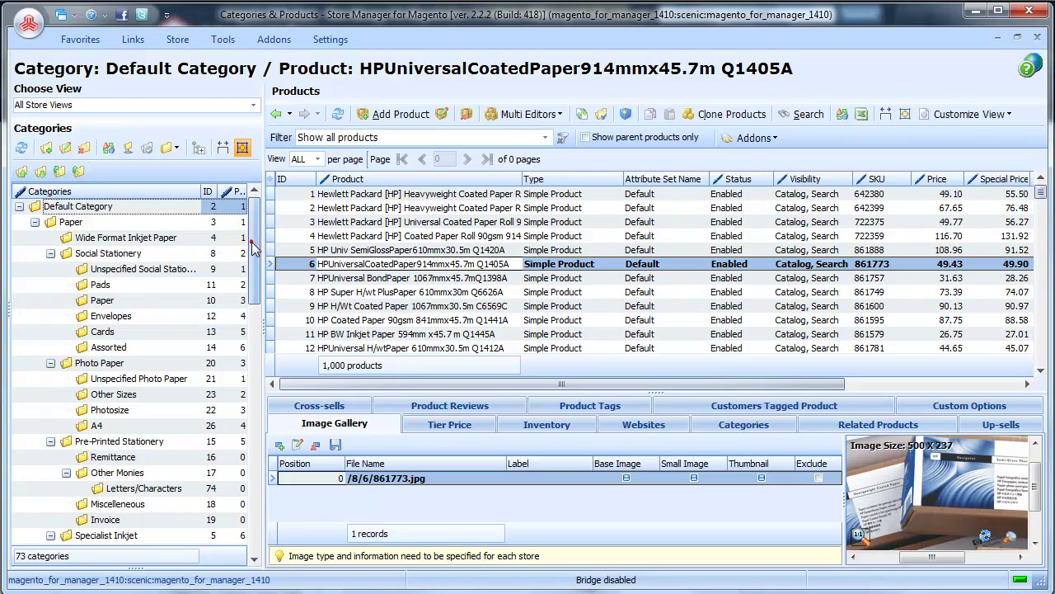
drag(249, 236, 246, 495)
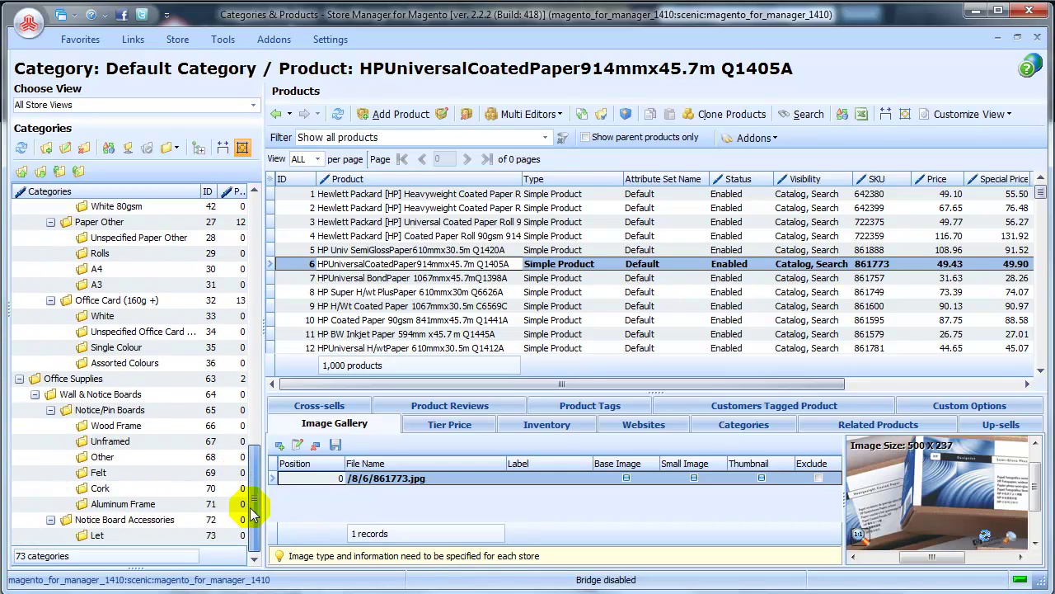
click(74, 378)
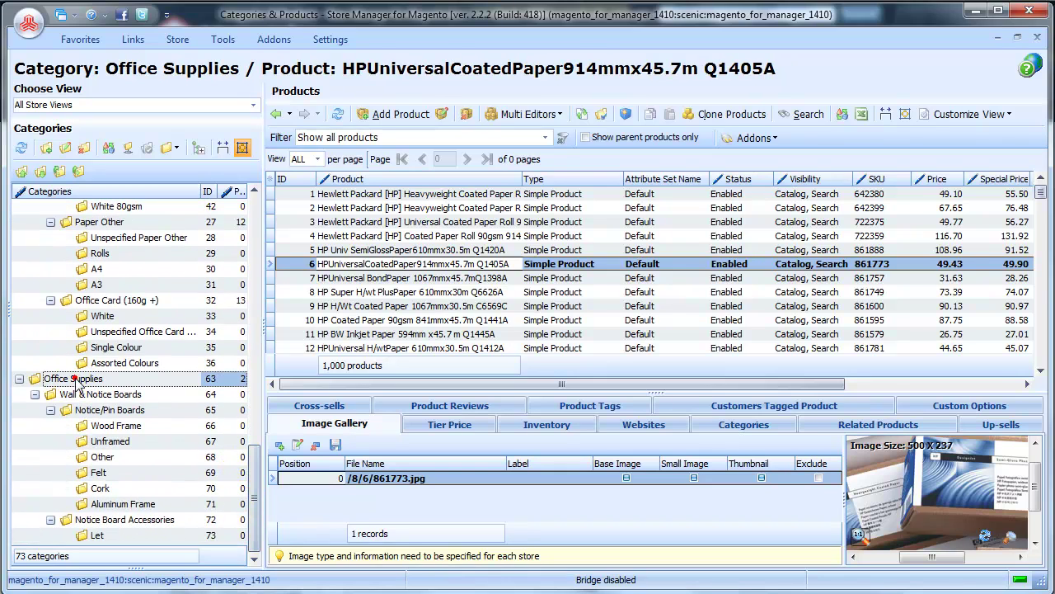
click(128, 150)
click(715, 354)
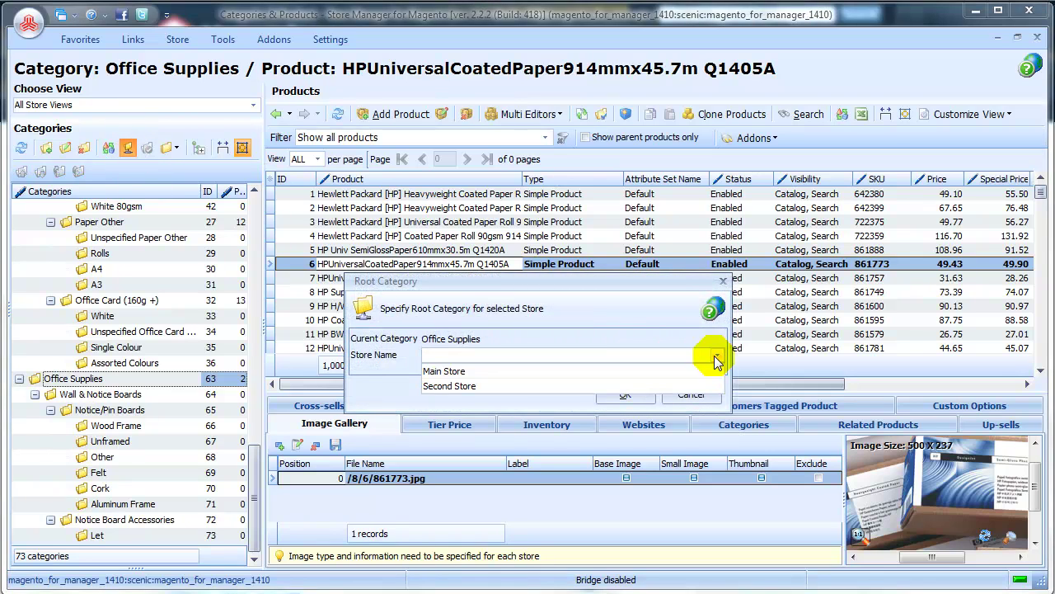
click(709, 387)
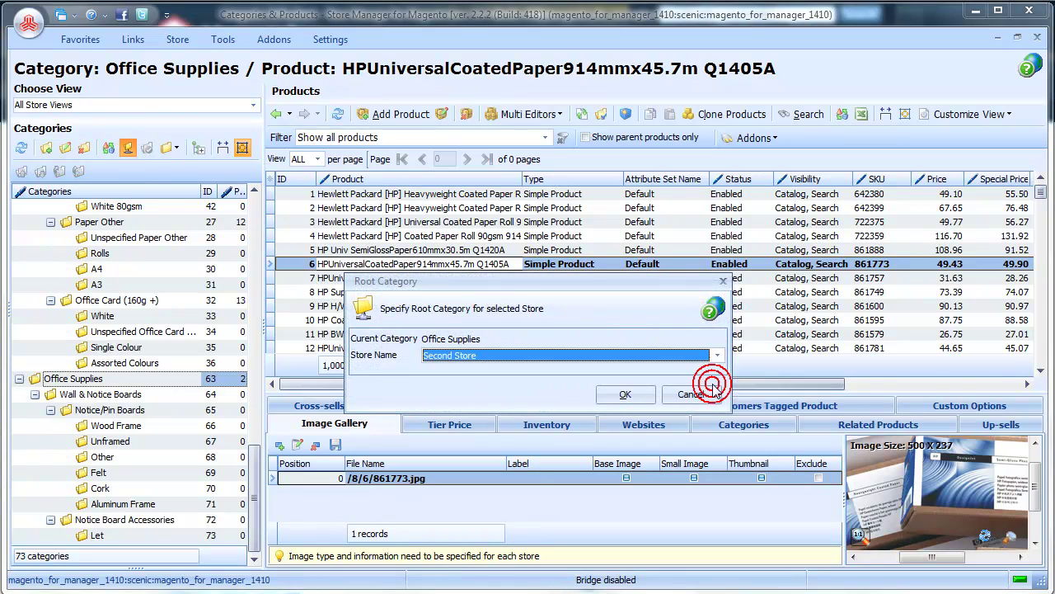
click(628, 394)
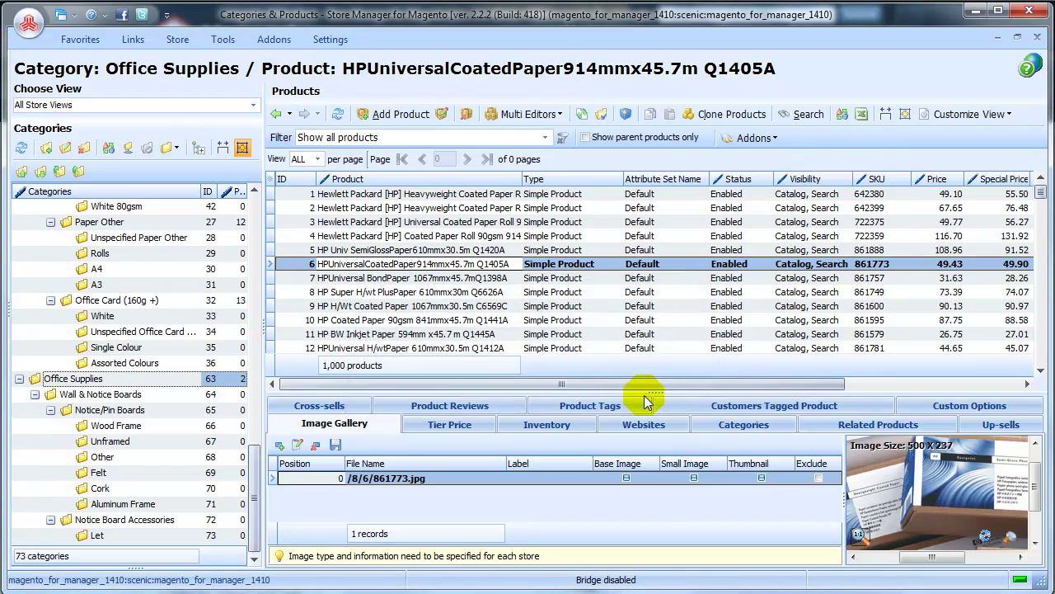
Step: Check the Pads category's active status, then collapse, expand and auto-fit the category tree
drag(249, 449, 280, 272)
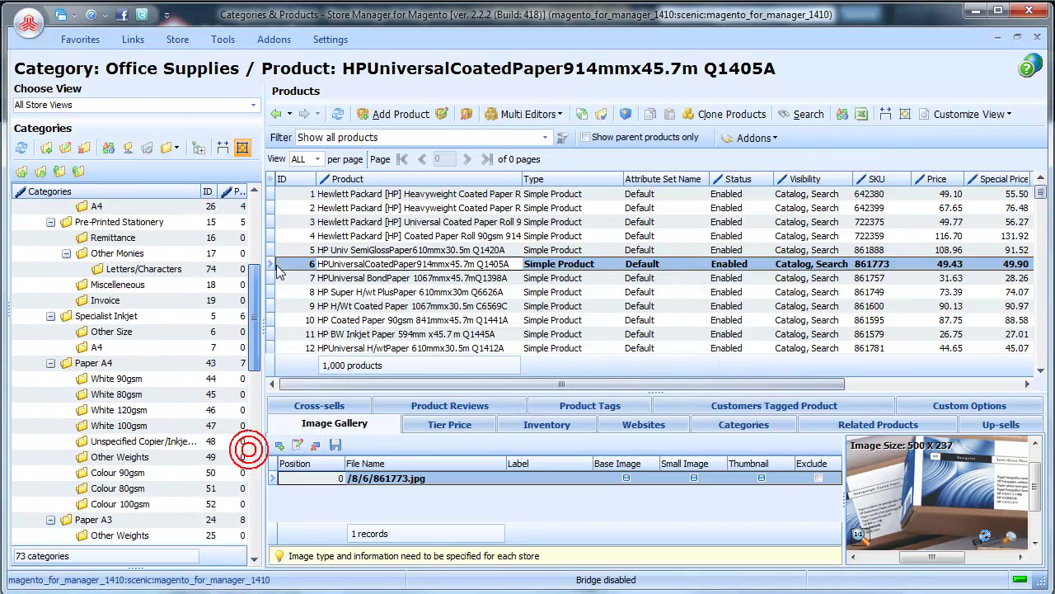
scroll(262, 206, up, 5)
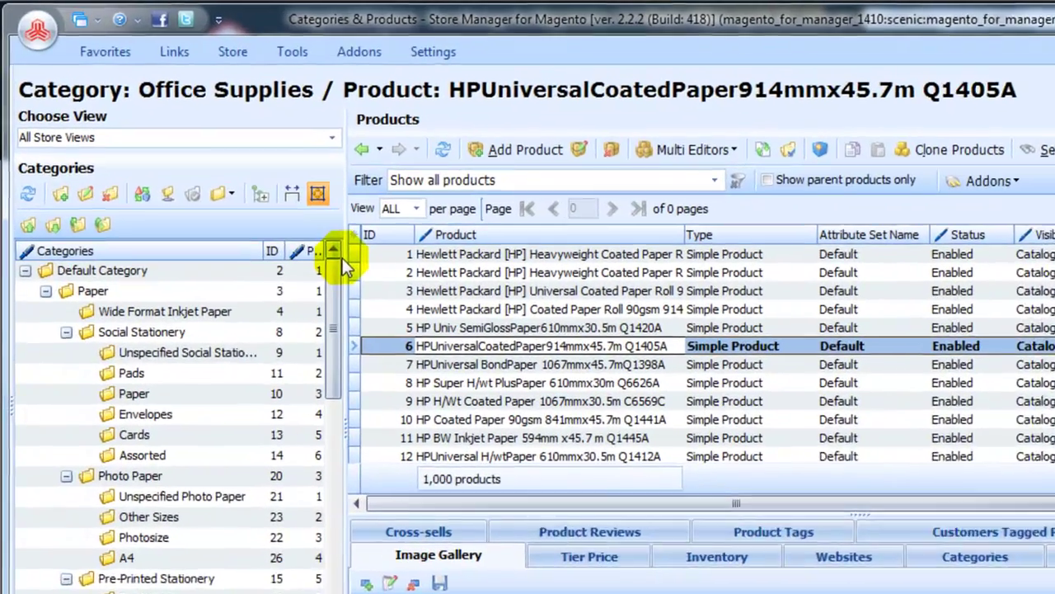
click(126, 373)
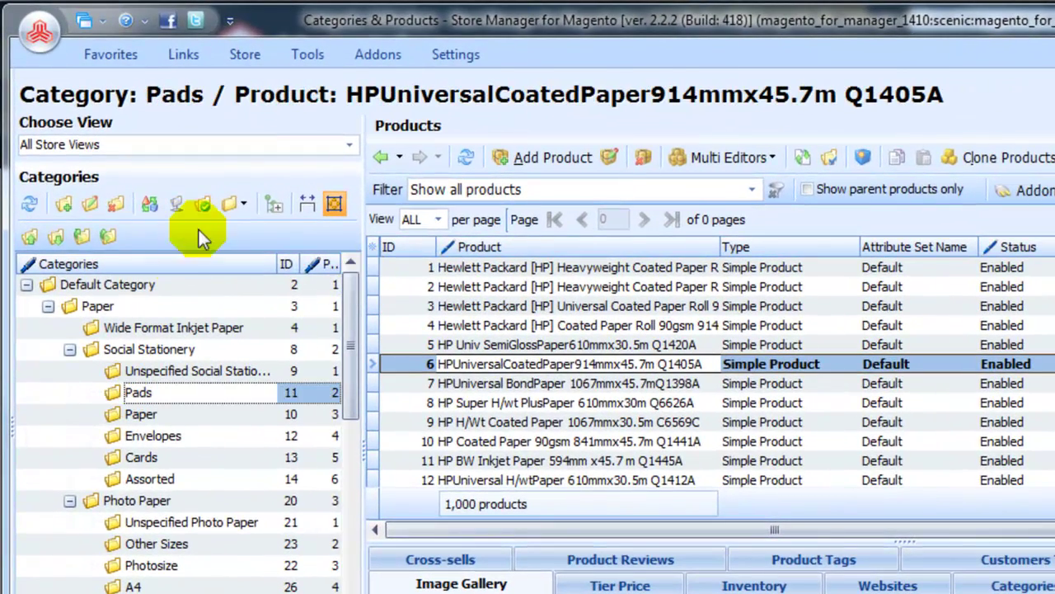
click(236, 206)
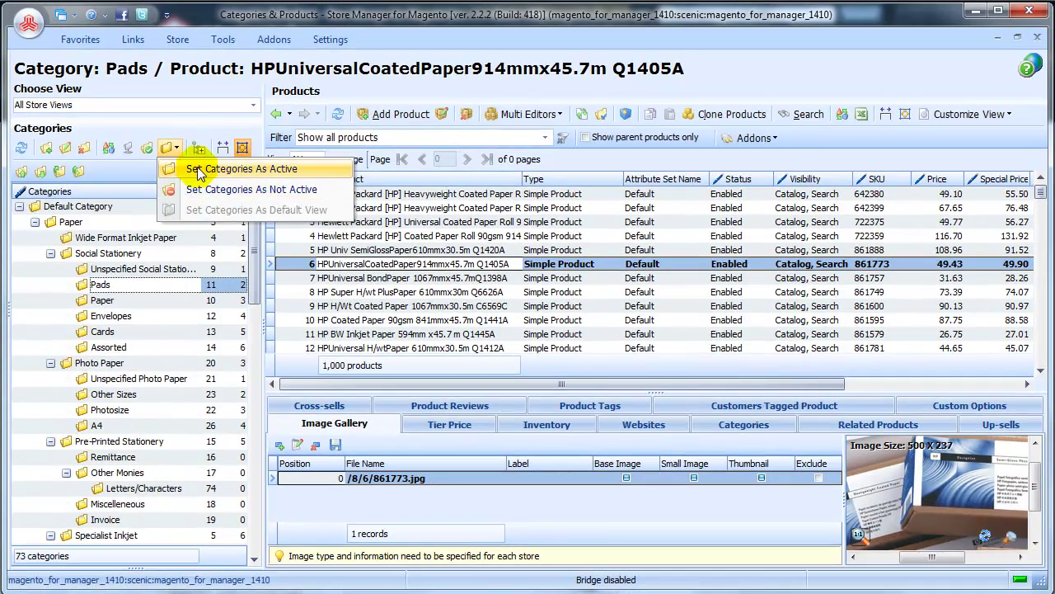
click(200, 149)
click(199, 149)
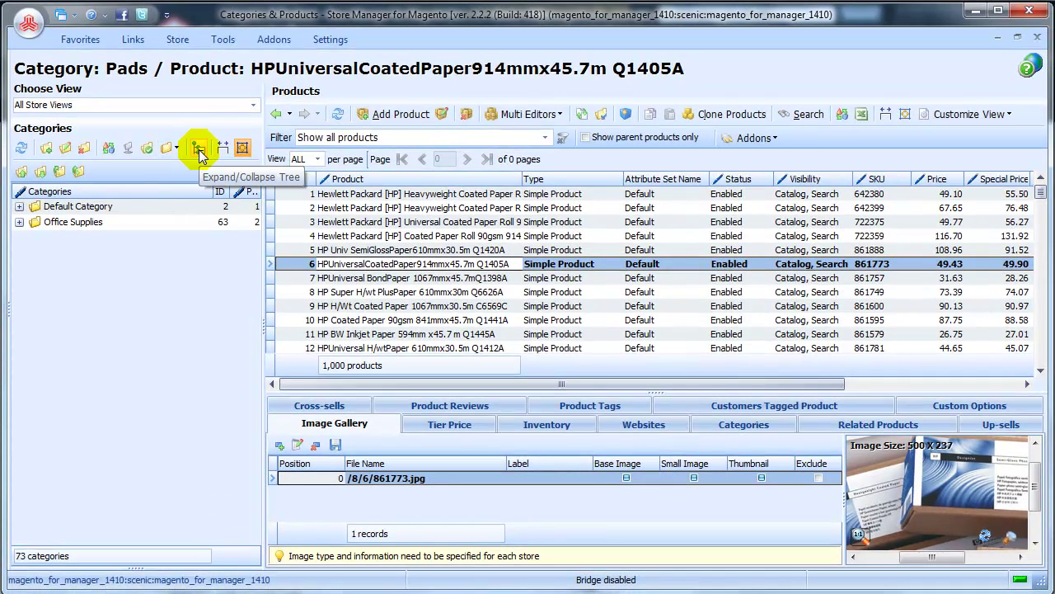
click(200, 150)
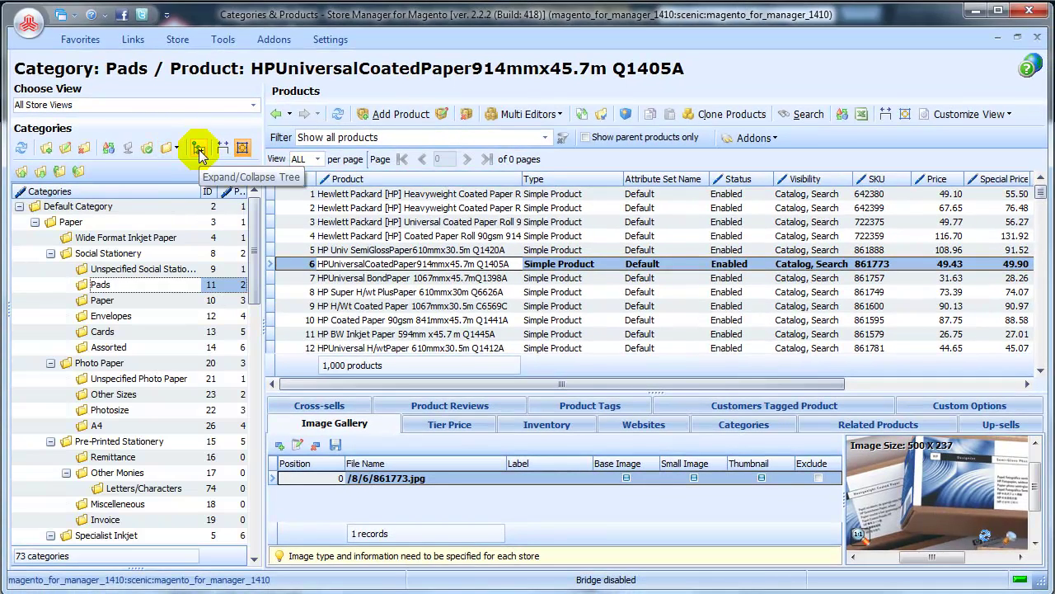
click(242, 150)
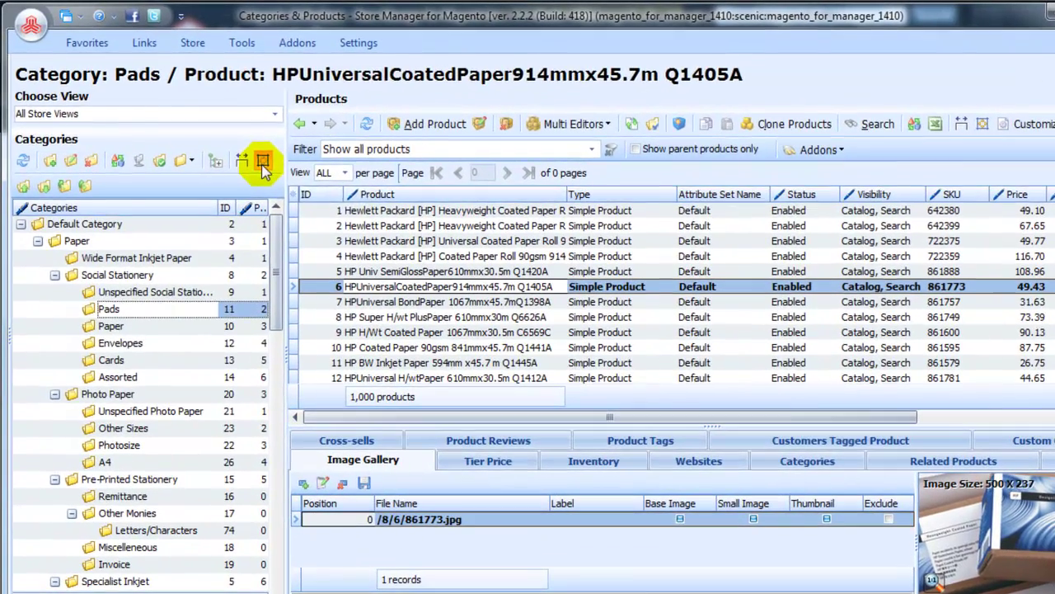
Step: Move the Cards category up above Pads, then back down below Envelopes
click(136, 331)
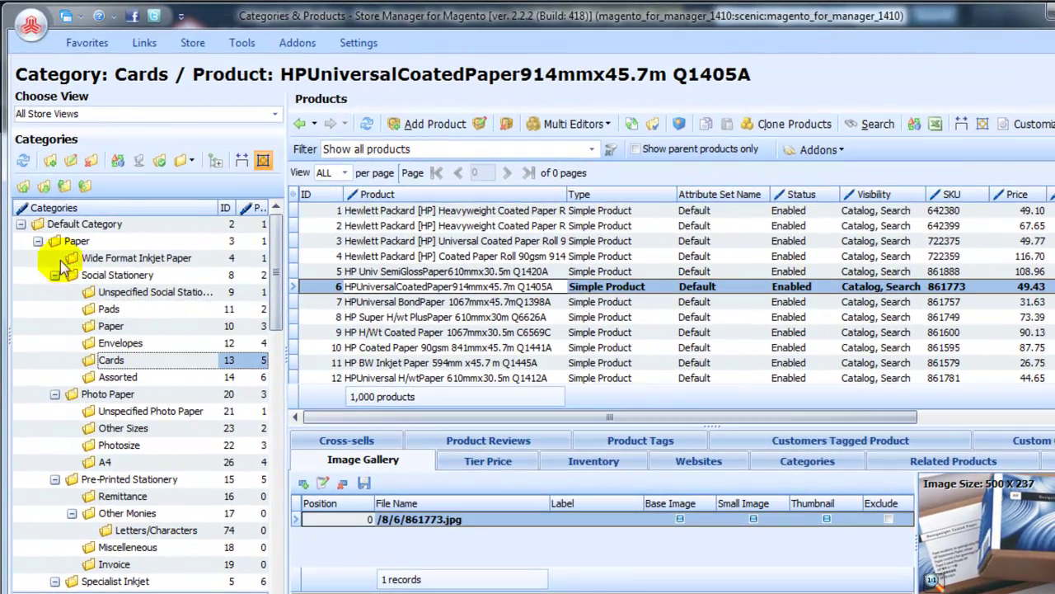
click(24, 187)
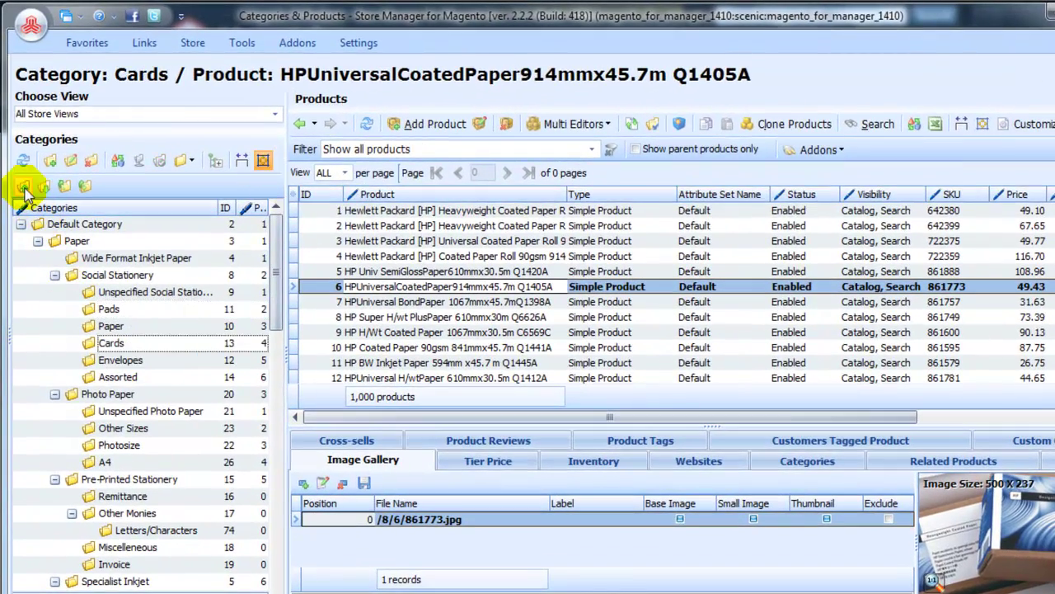
click(24, 187)
click(24, 187)
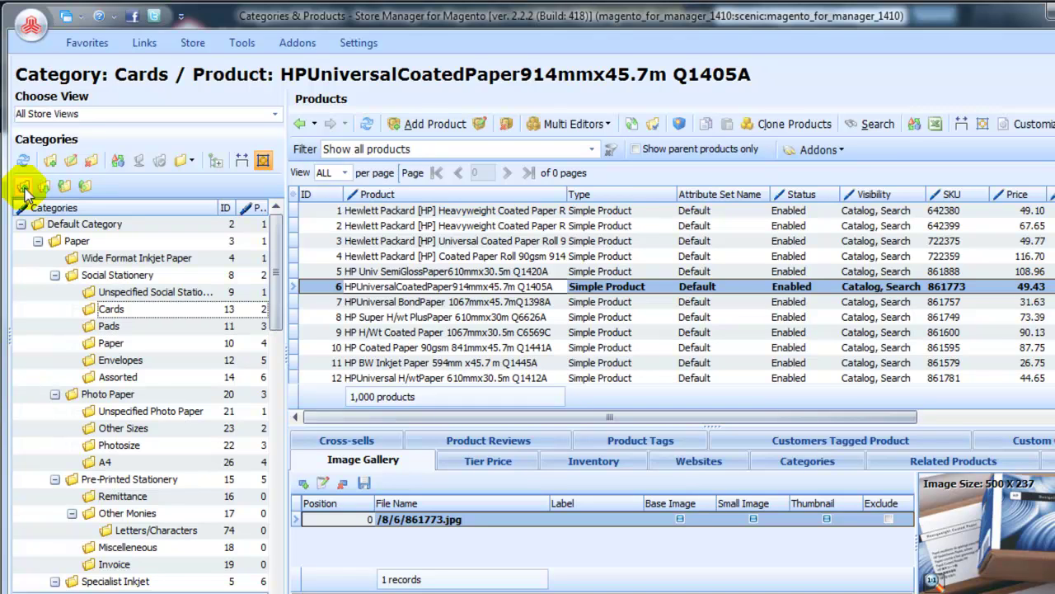
click(44, 188)
click(44, 187)
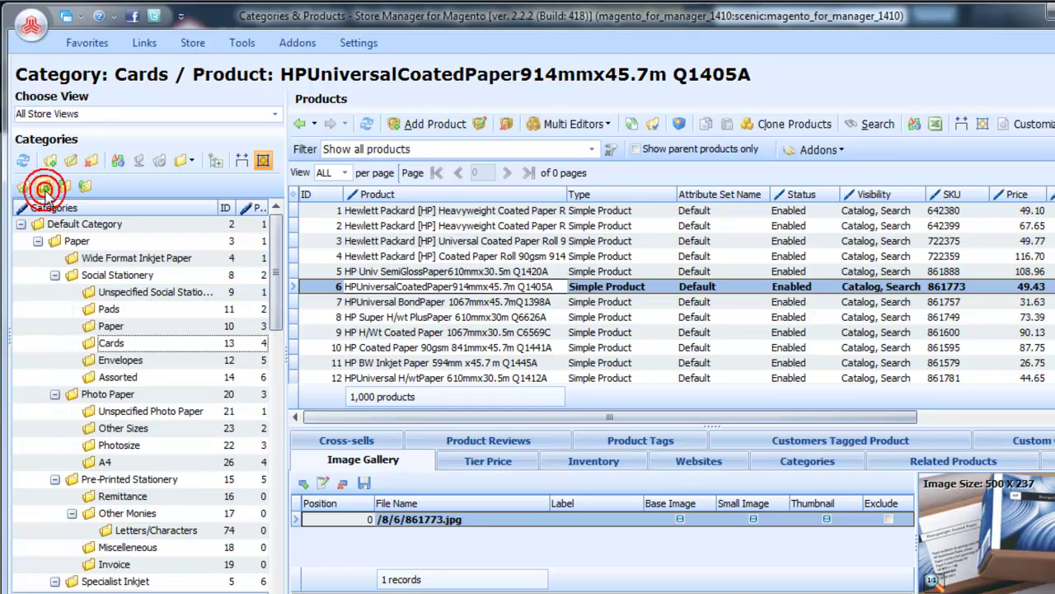
click(43, 187)
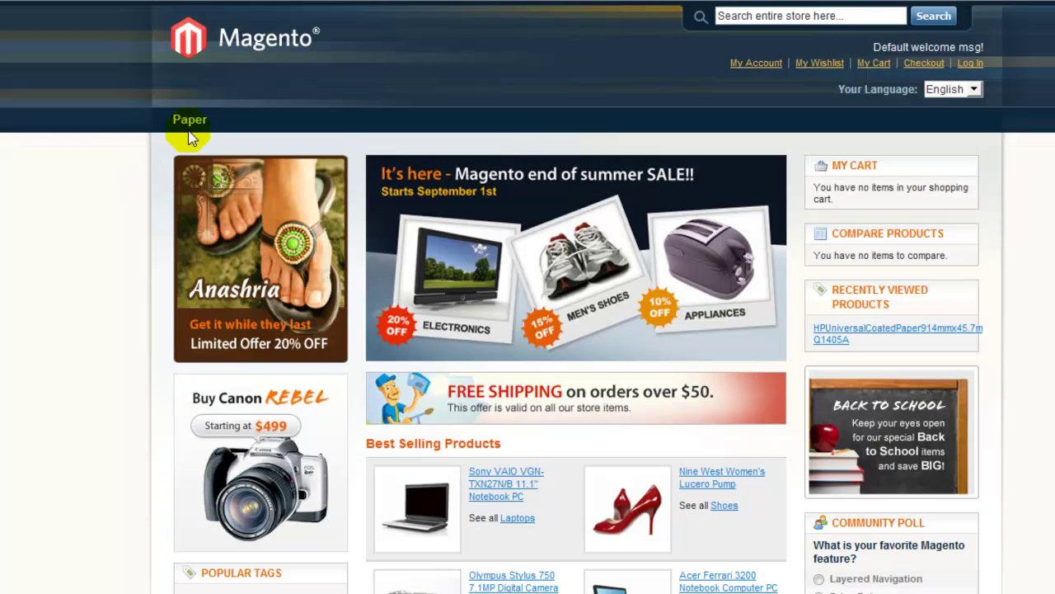
Step: Create a new category named Notepads with position 1
mouse_move(186, 132)
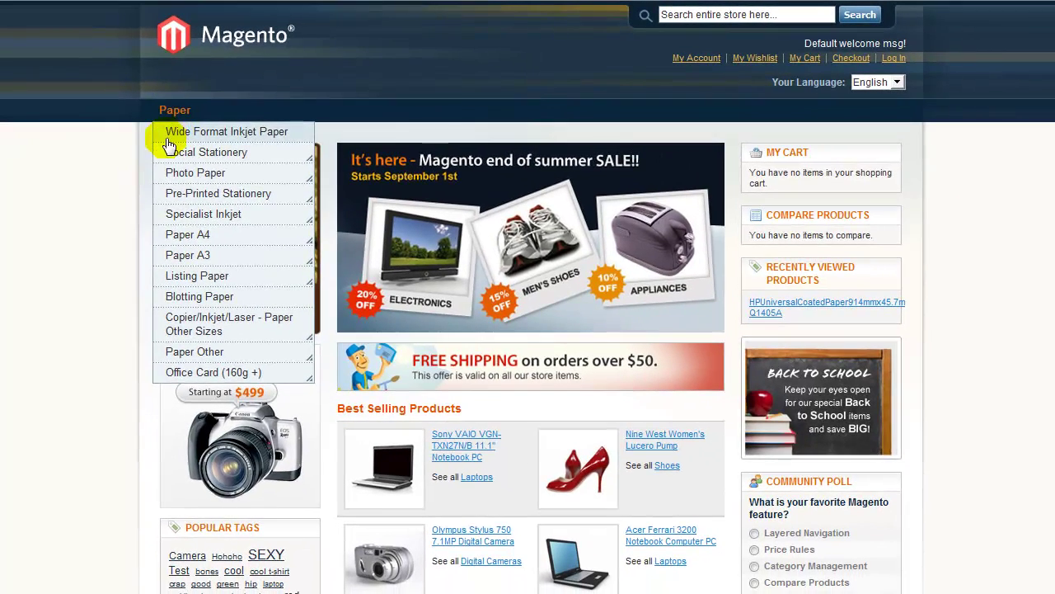
mouse_move(170, 184)
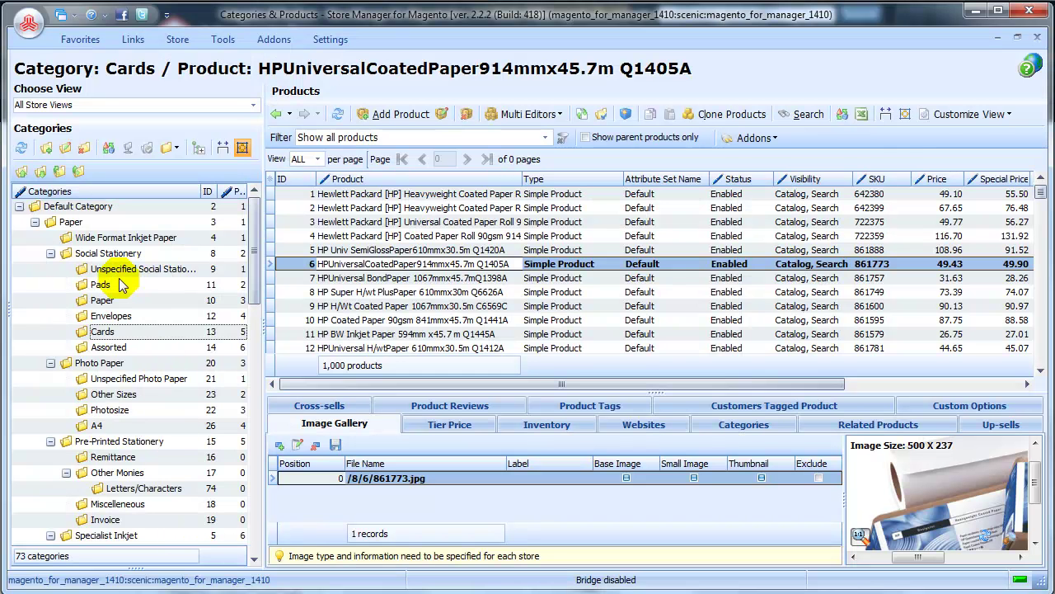
click(47, 148)
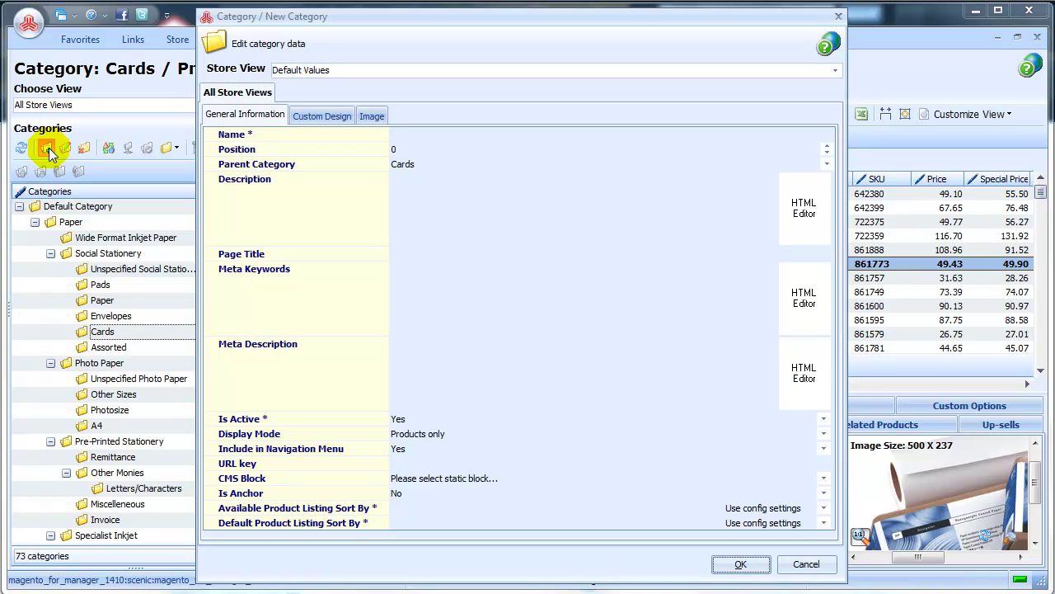
click(400, 135)
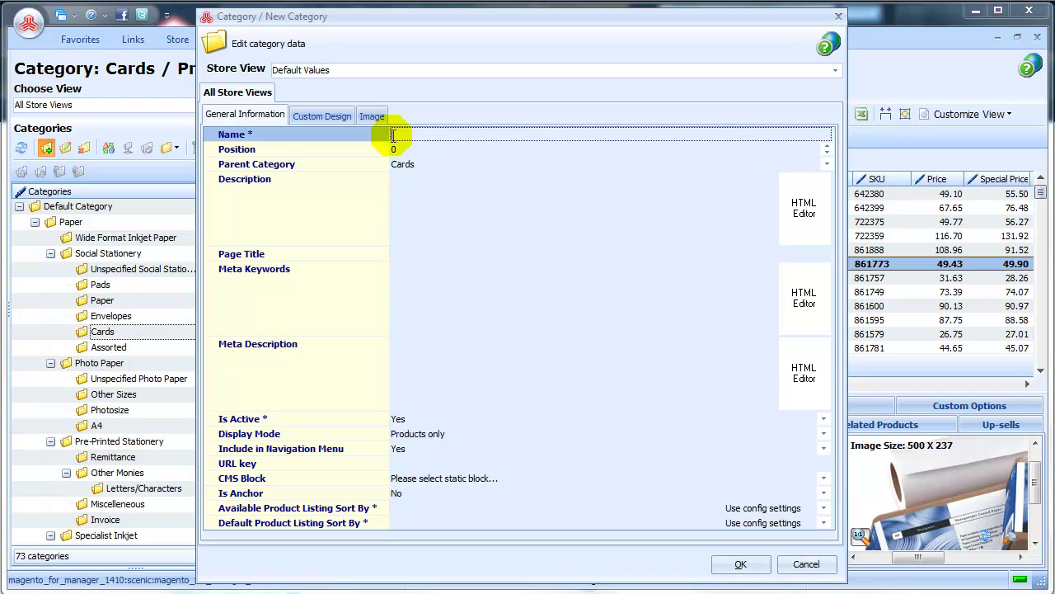
text(Note)
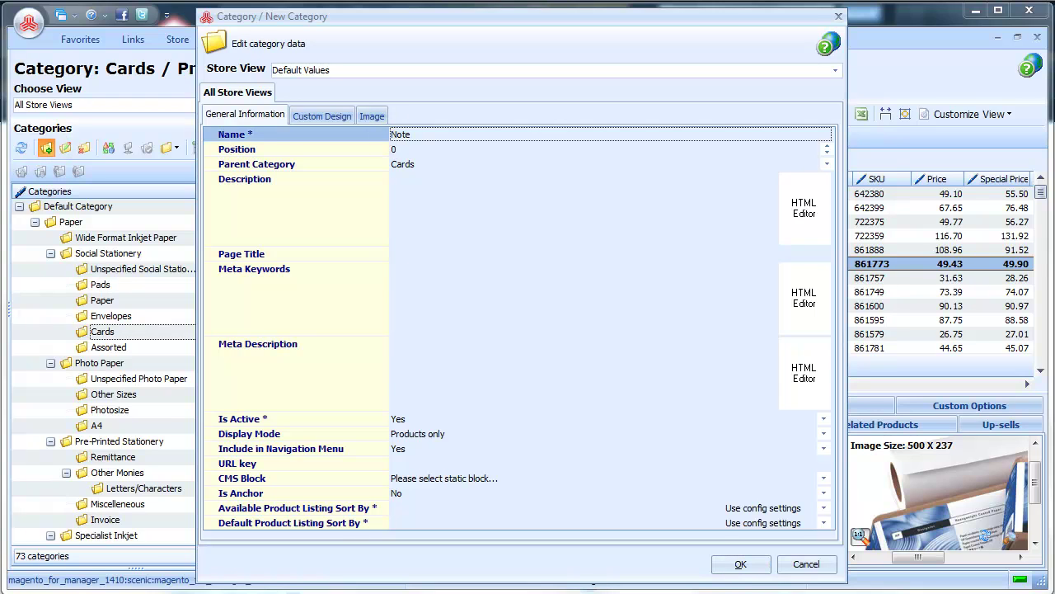
text(pads)
click(396, 149)
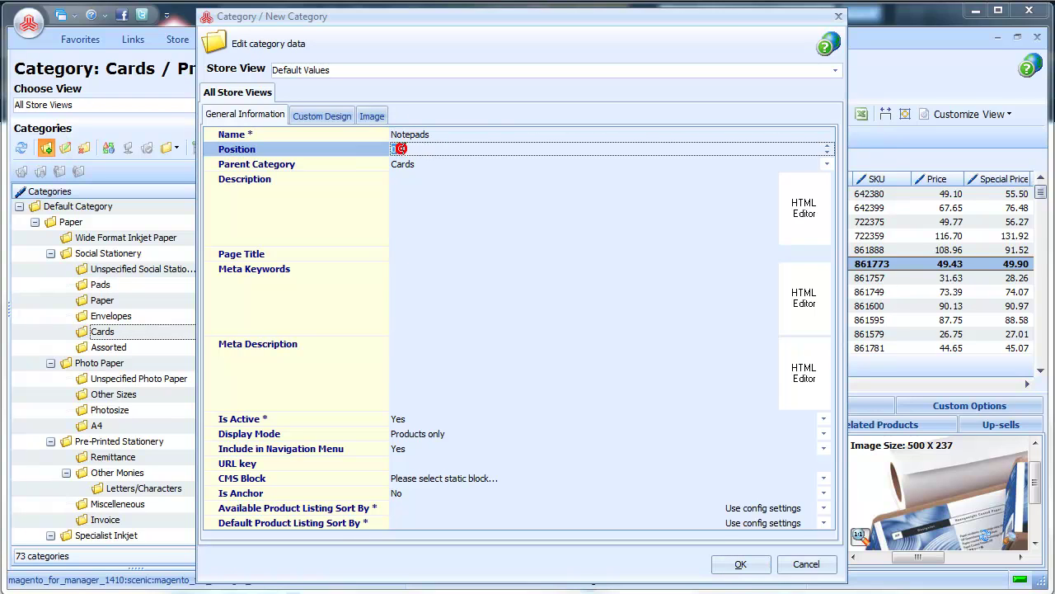
click(396, 149)
text(1)
Step: Set the new category's parent to Paper and look over its description and meta fields
click(424, 164)
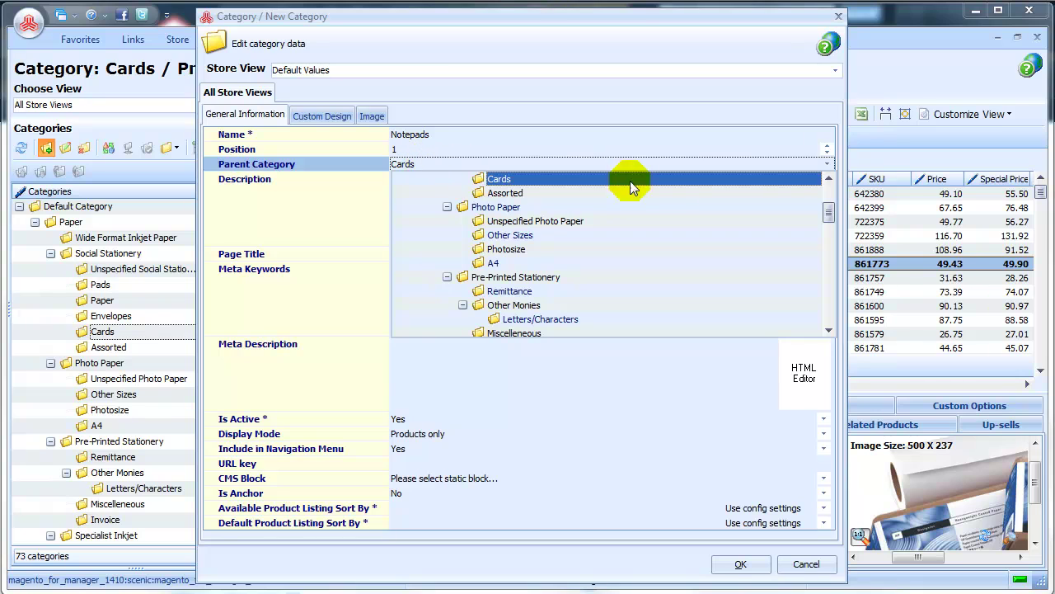
drag(827, 211, 823, 192)
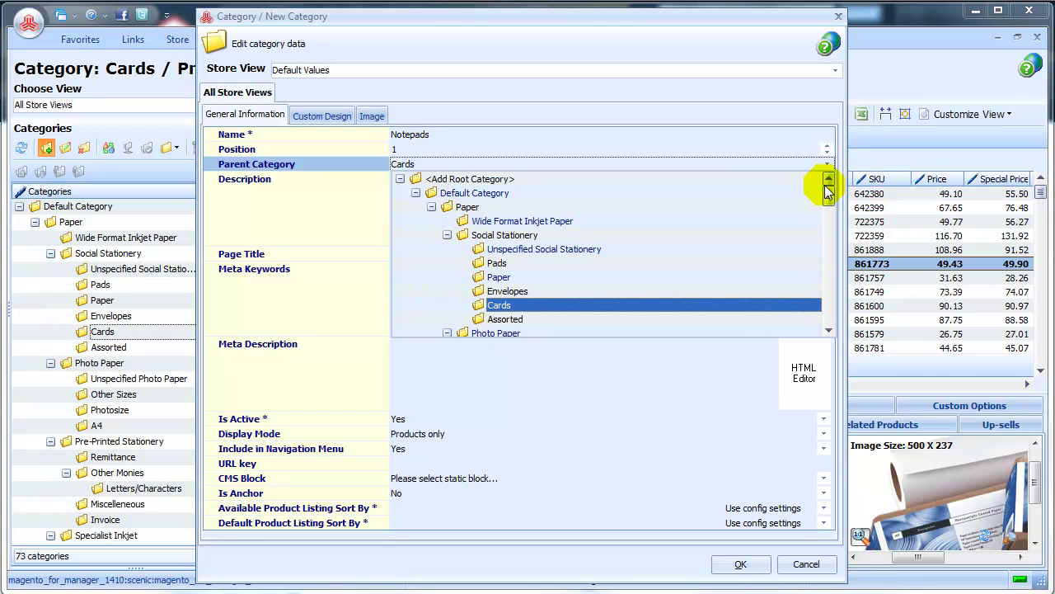
click(470, 208)
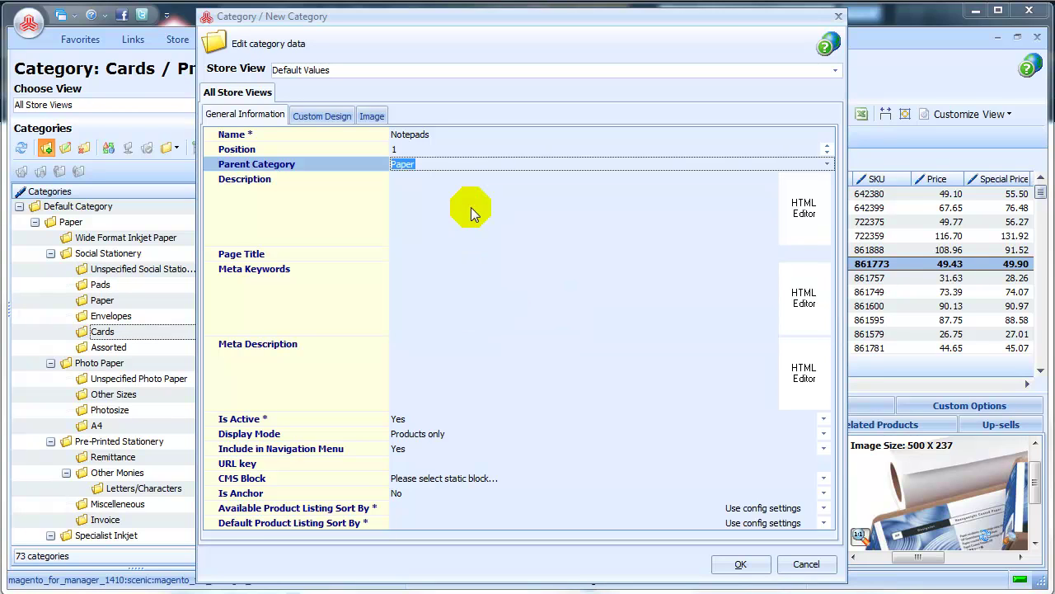
click(466, 208)
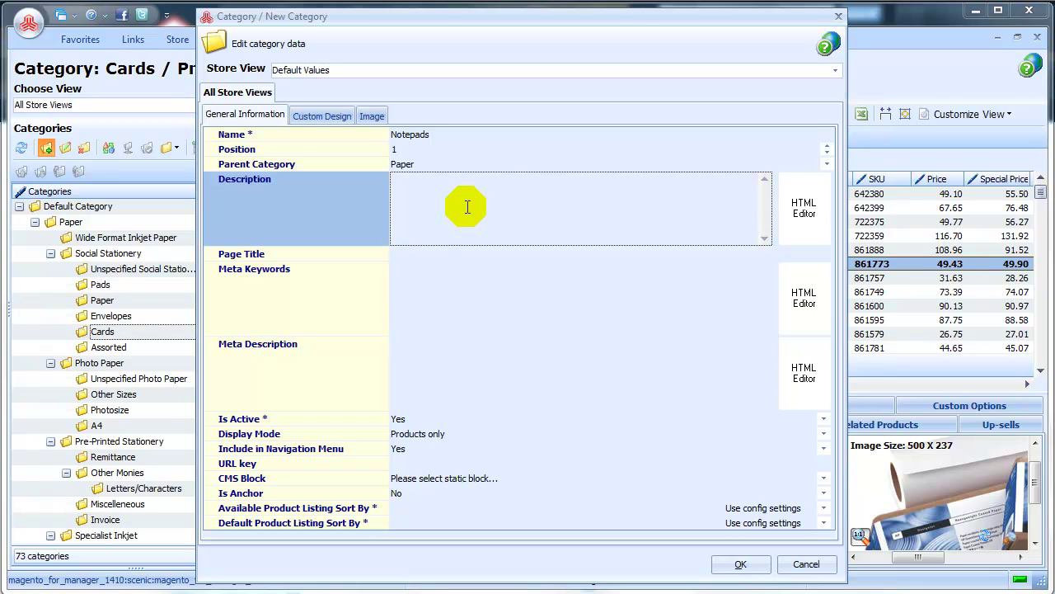
click(464, 256)
click(464, 281)
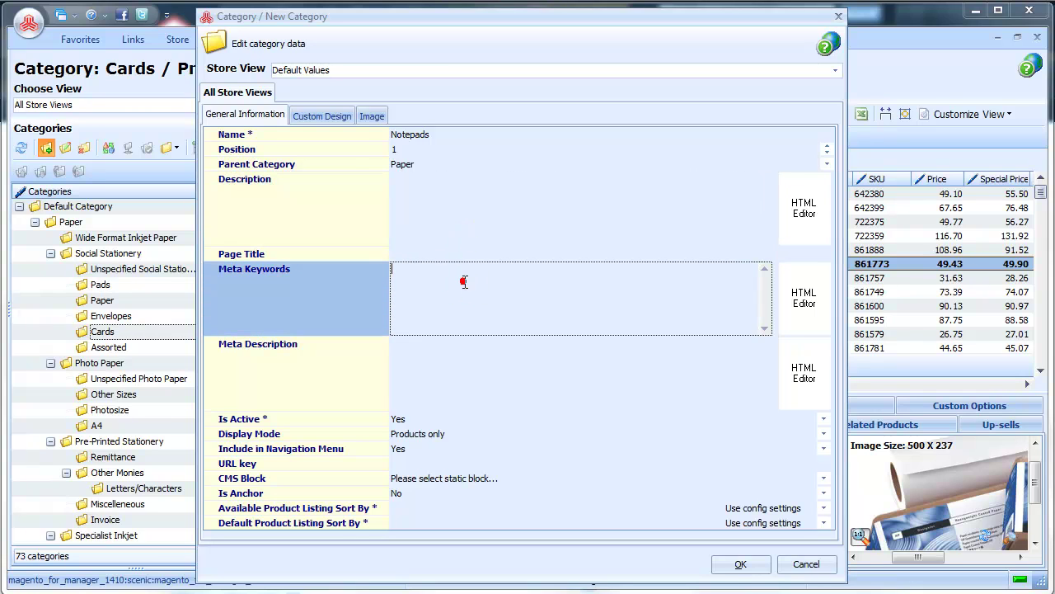
click(452, 362)
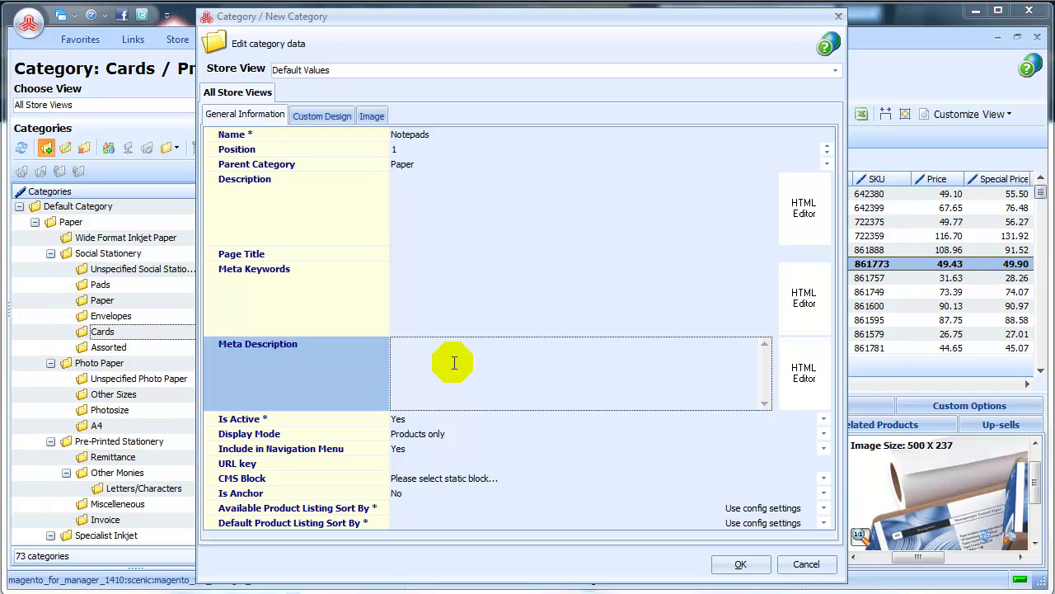
Step: Copy the name 'Notepads' into the page title, meta keywords and meta description
click(435, 135)
key(ctrl+c)
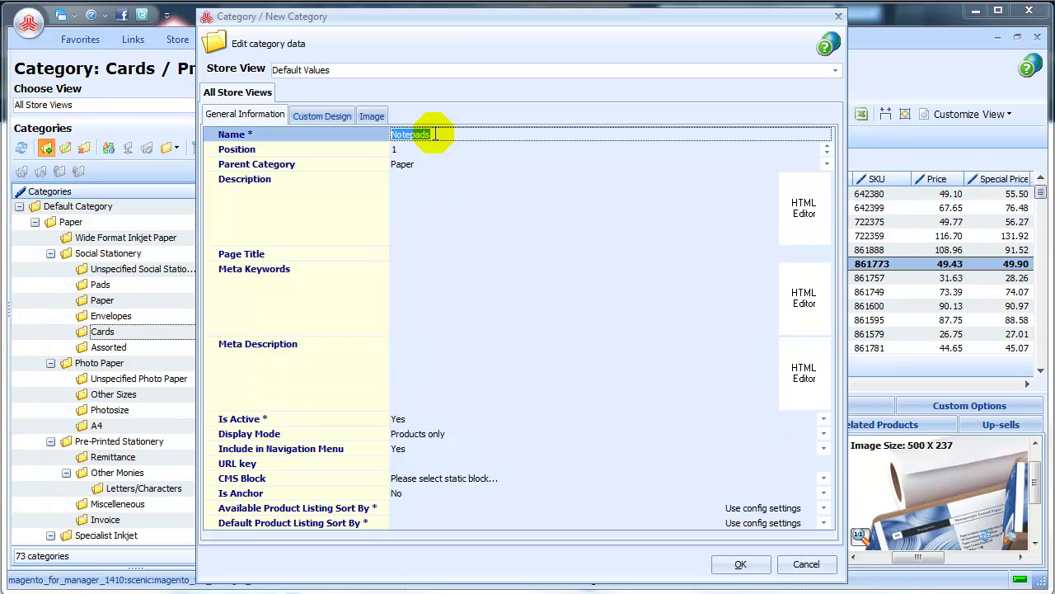
click(403, 251)
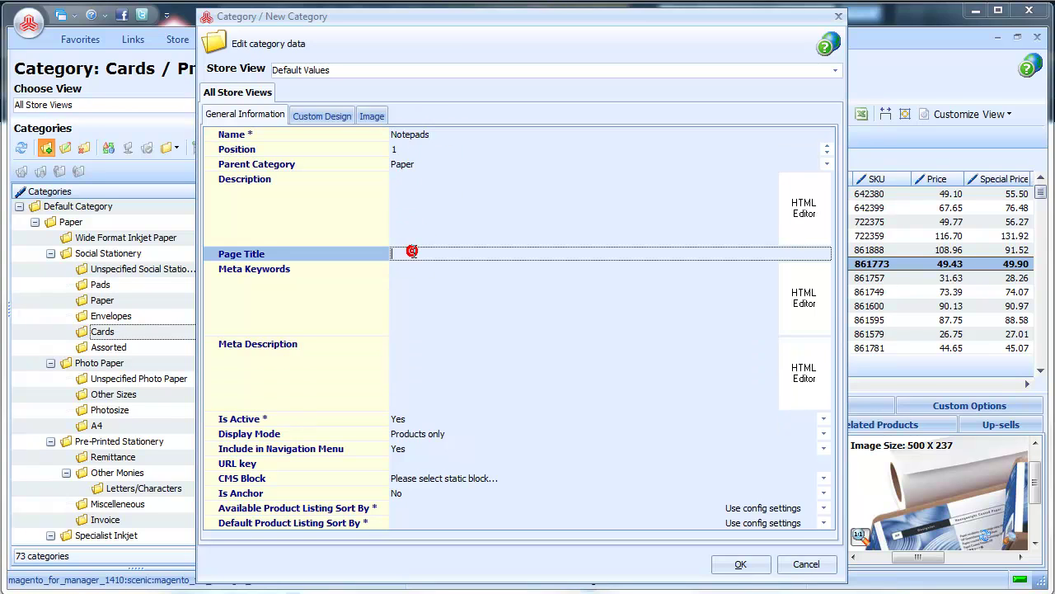
key(ctrl+v)
click(420, 285)
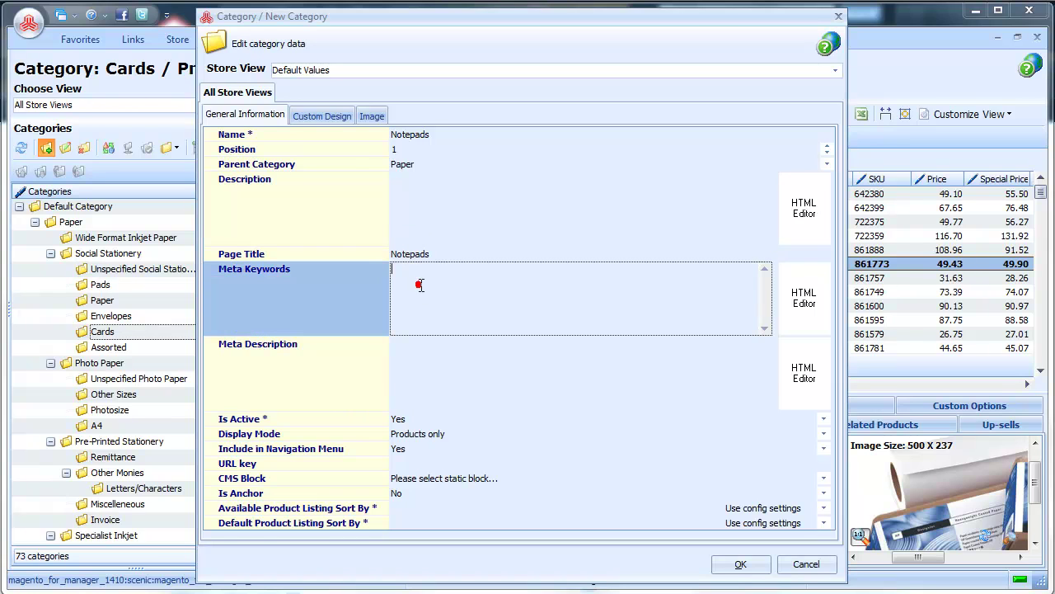
key(ctrl+v)
click(421, 353)
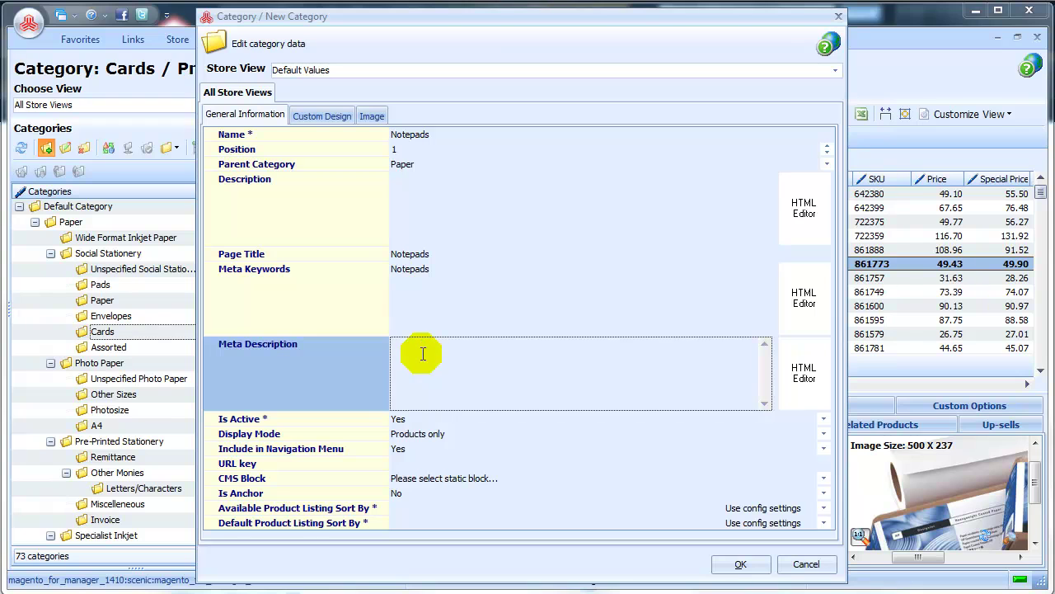
key(ctrl+v)
click(452, 419)
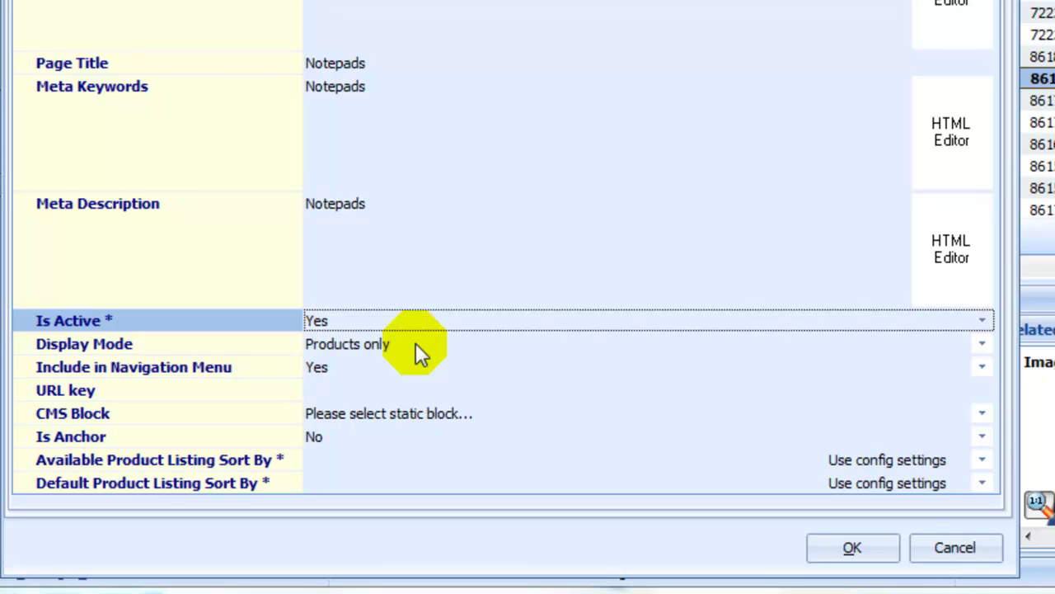
Step: Keep Notepads' display mode as Products only and set Is Anchor to Yes
click(417, 344)
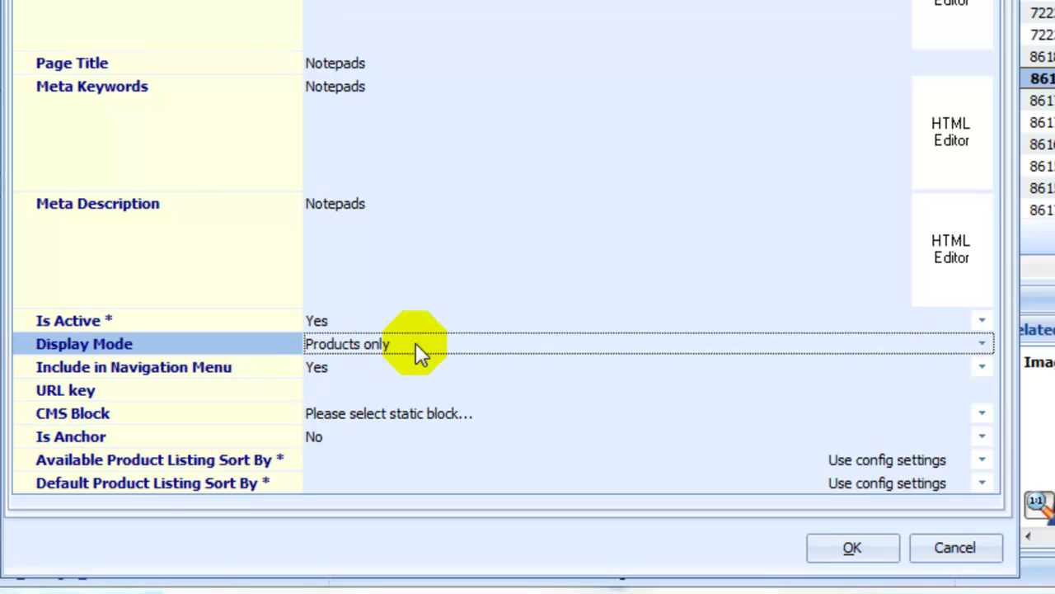
click(982, 343)
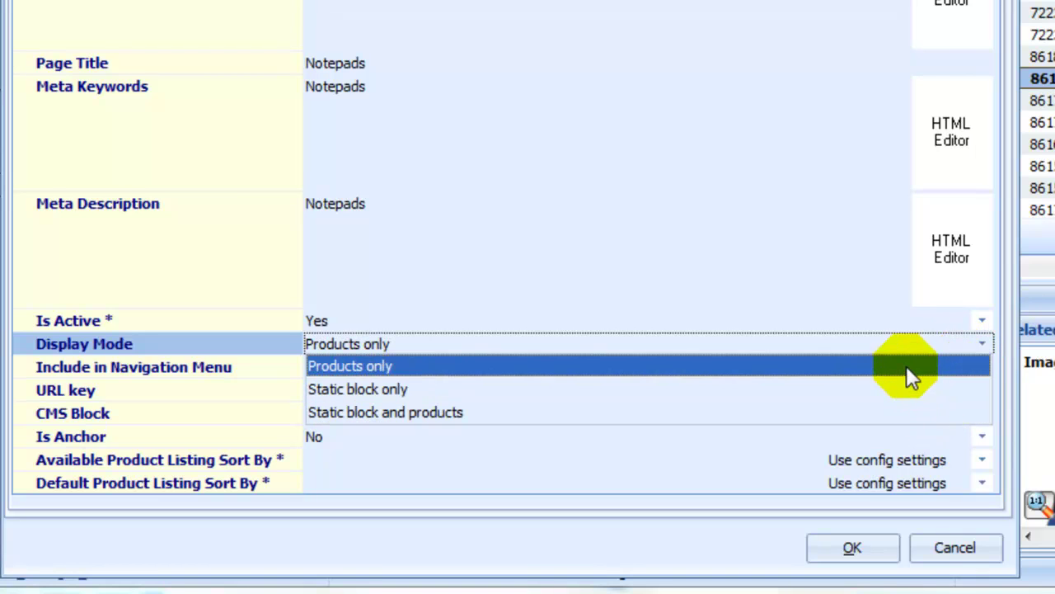
click(898, 338)
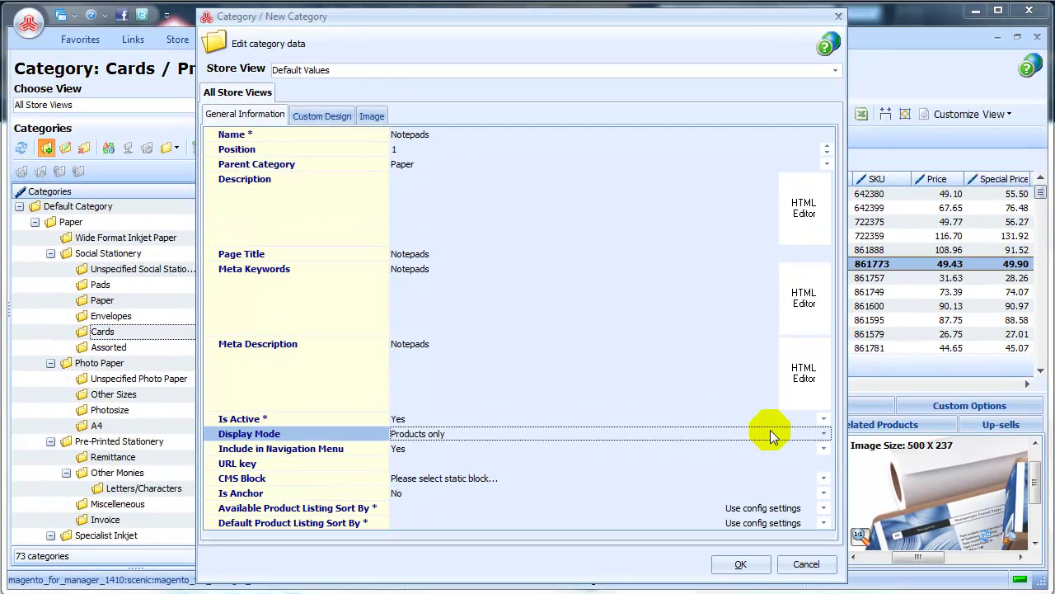
click(498, 466)
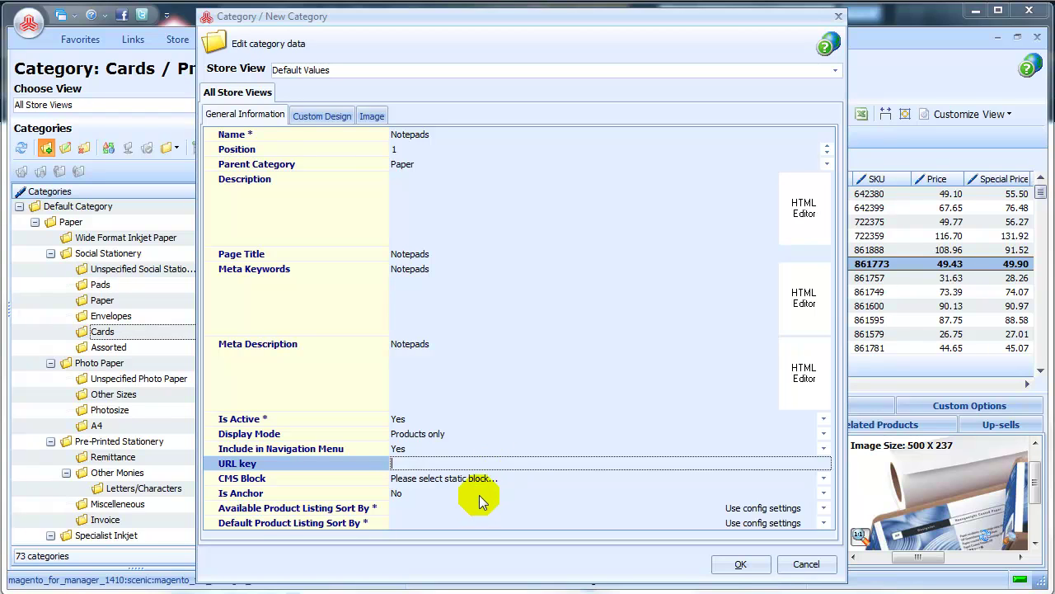
click(479, 494)
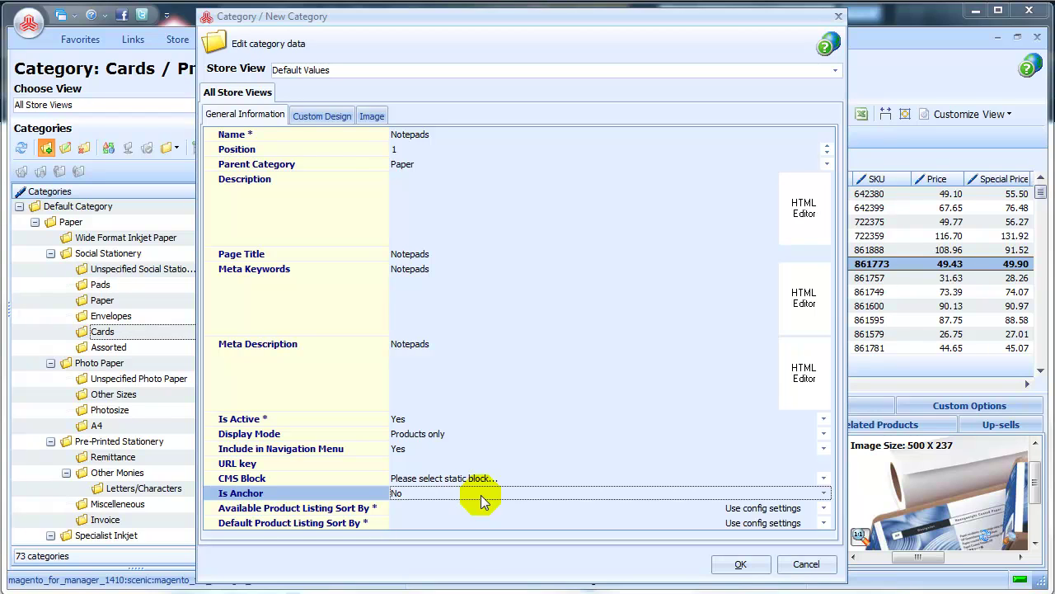
click(822, 493)
click(692, 504)
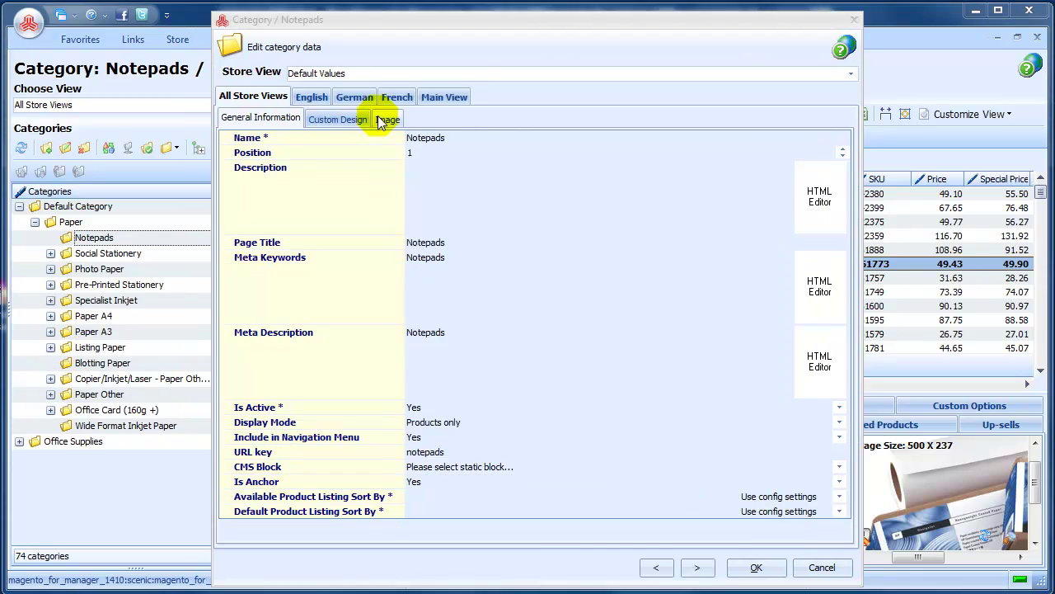
Step: Save the Notepads category and close the category editor
click(387, 118)
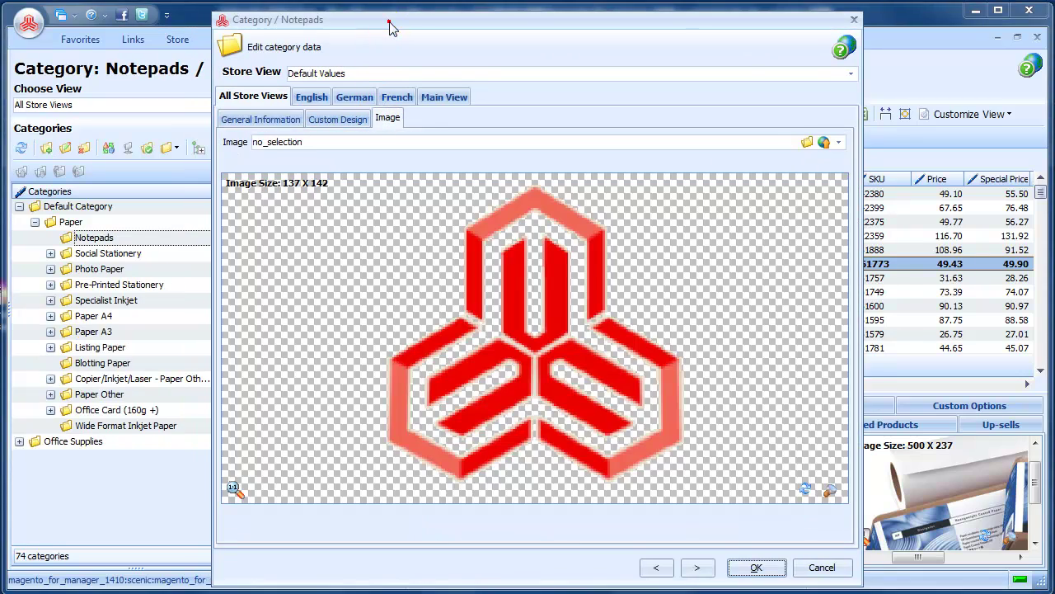
drag(392, 29, 212, 19)
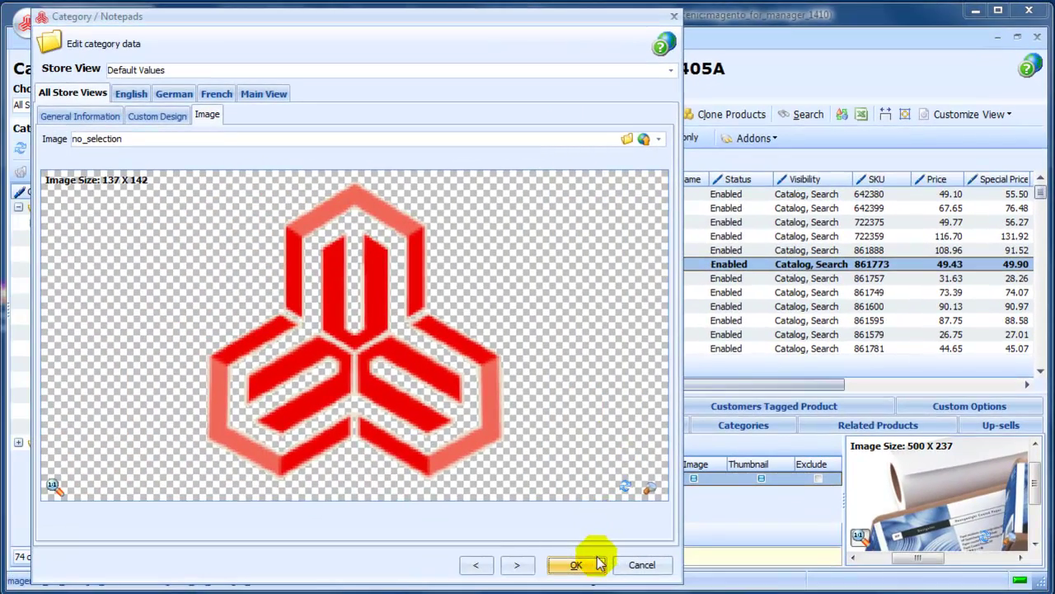
click(576, 564)
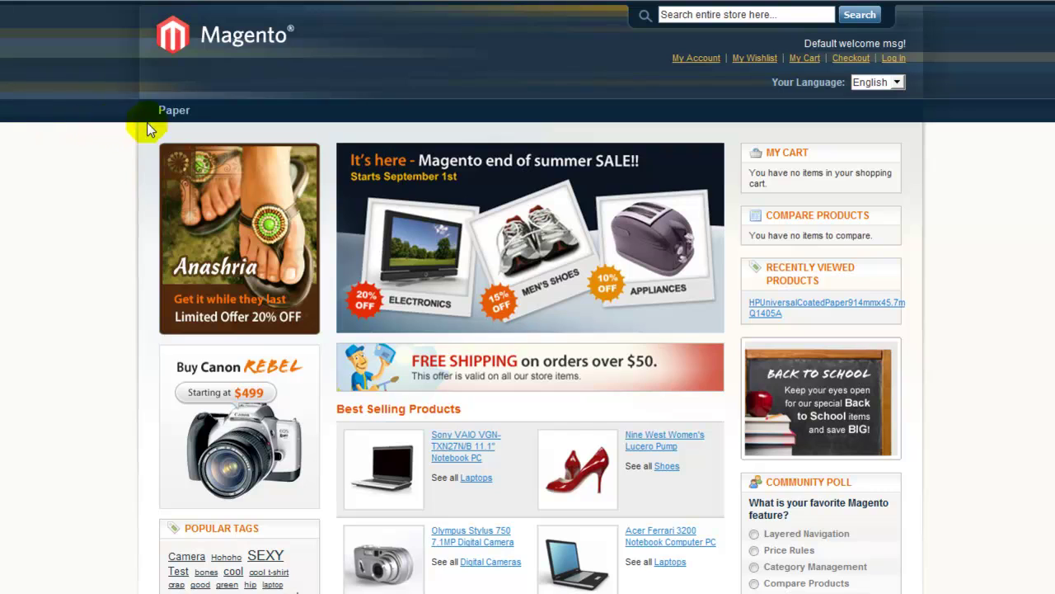
Step: Go to the Notepads category page from the storefront's Paper menu
mouse_move(165, 113)
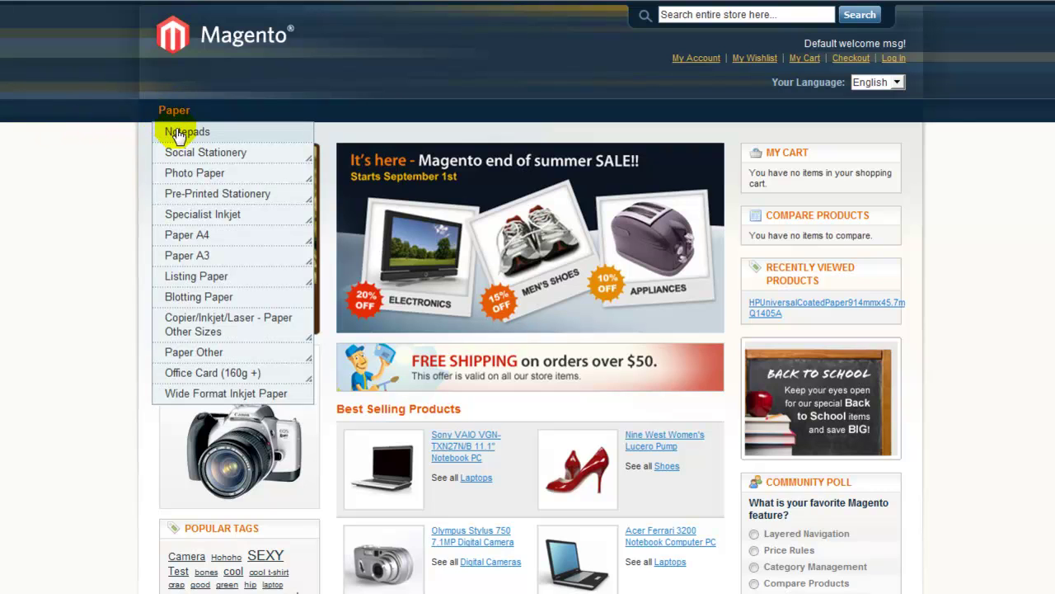
click(178, 135)
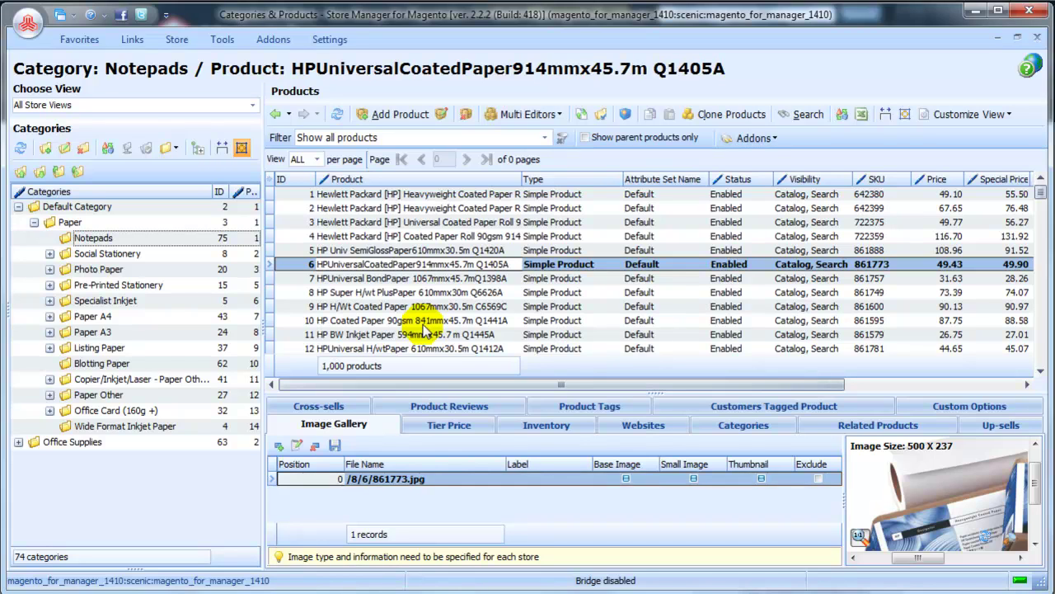
Step: Select products 1–4 and assign them to the Notepads category
click(416, 193)
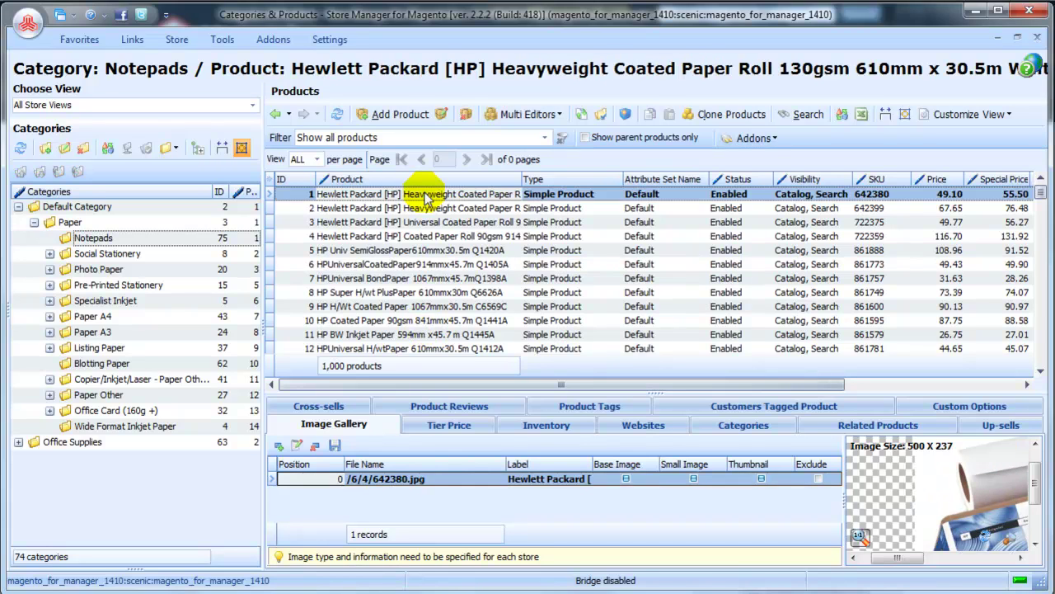
key(shift+Down)
key(shift+Down)
key(shift+Down)
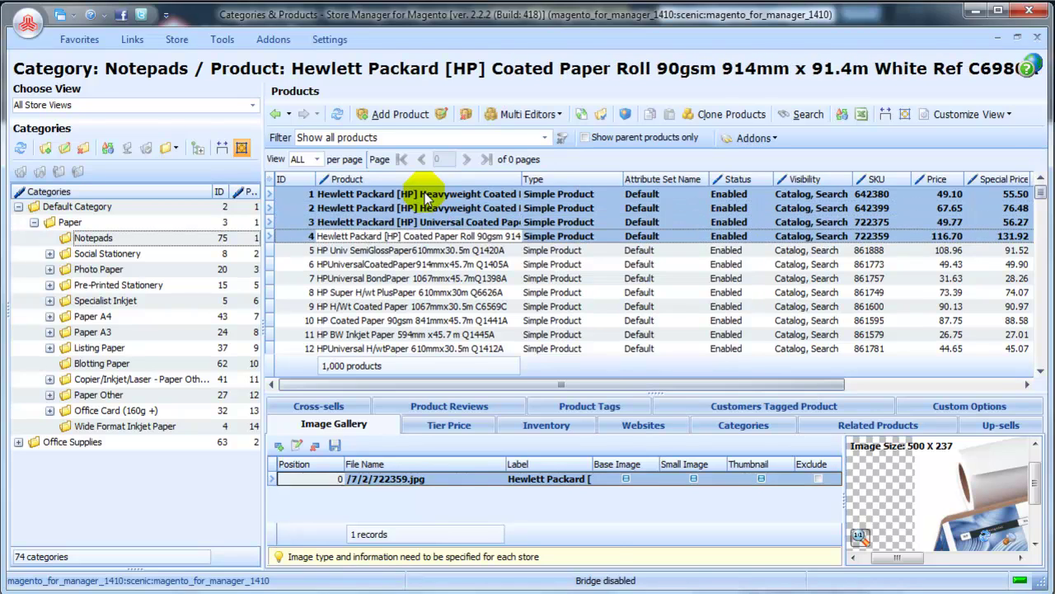
right_click(425, 196)
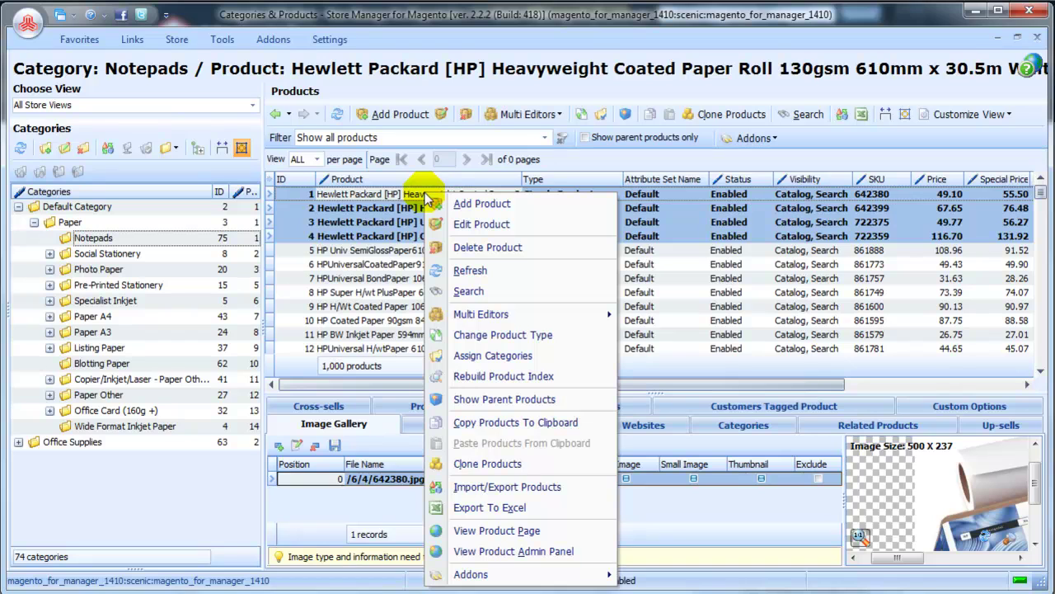
click(504, 362)
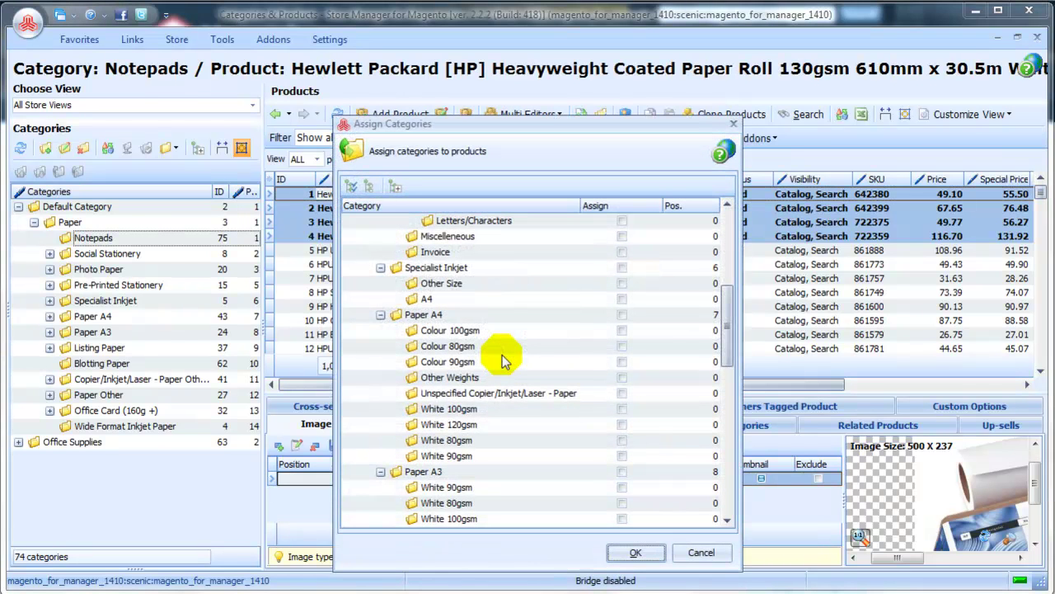
drag(726, 325, 729, 262)
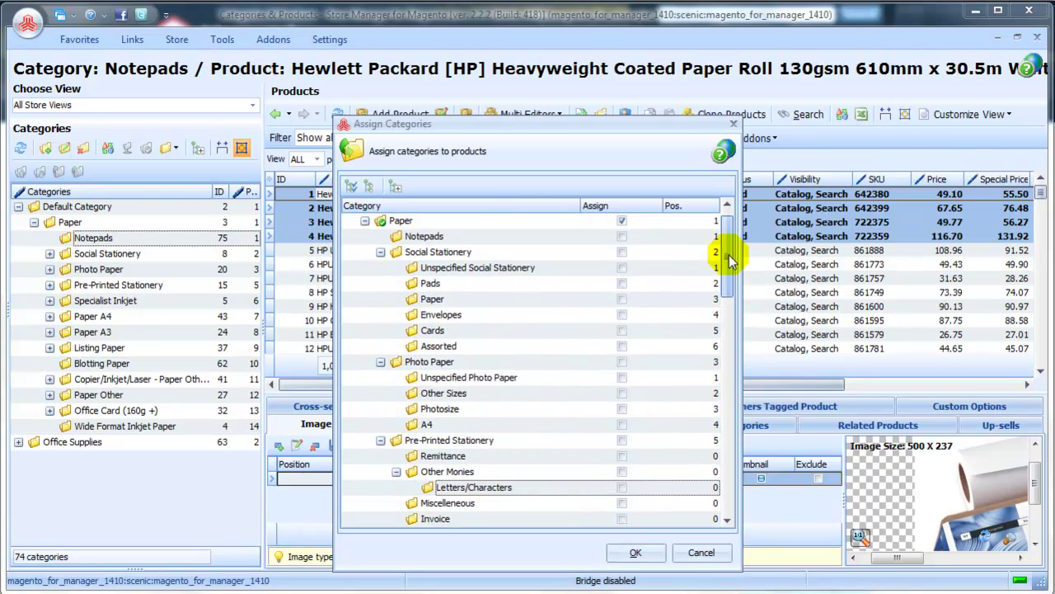
click(622, 237)
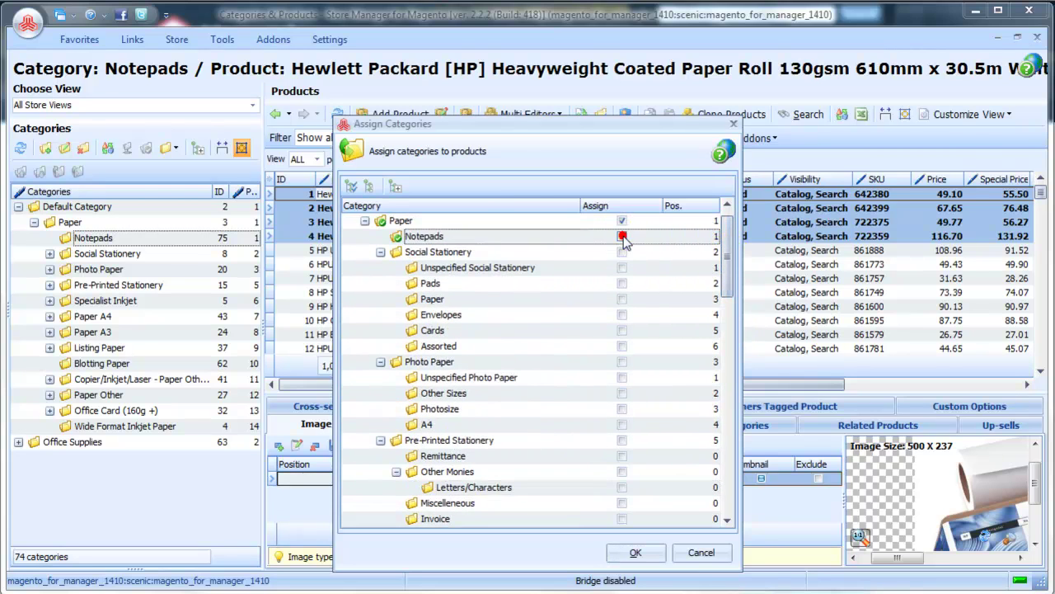
click(631, 553)
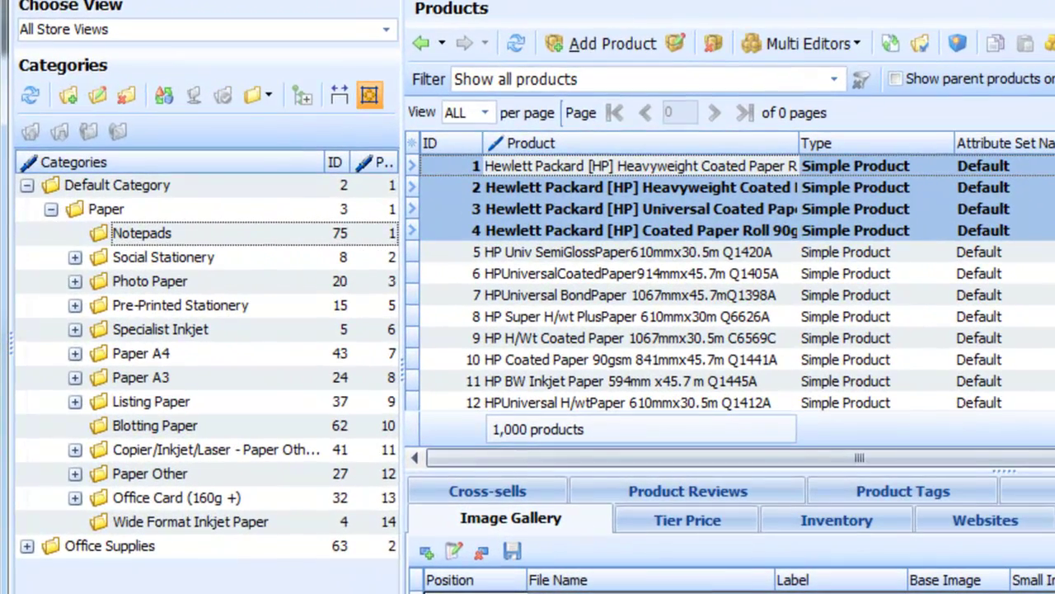
Step: View the Notepads category page in the store and scroll through its four paper rolls
right_click(122, 229)
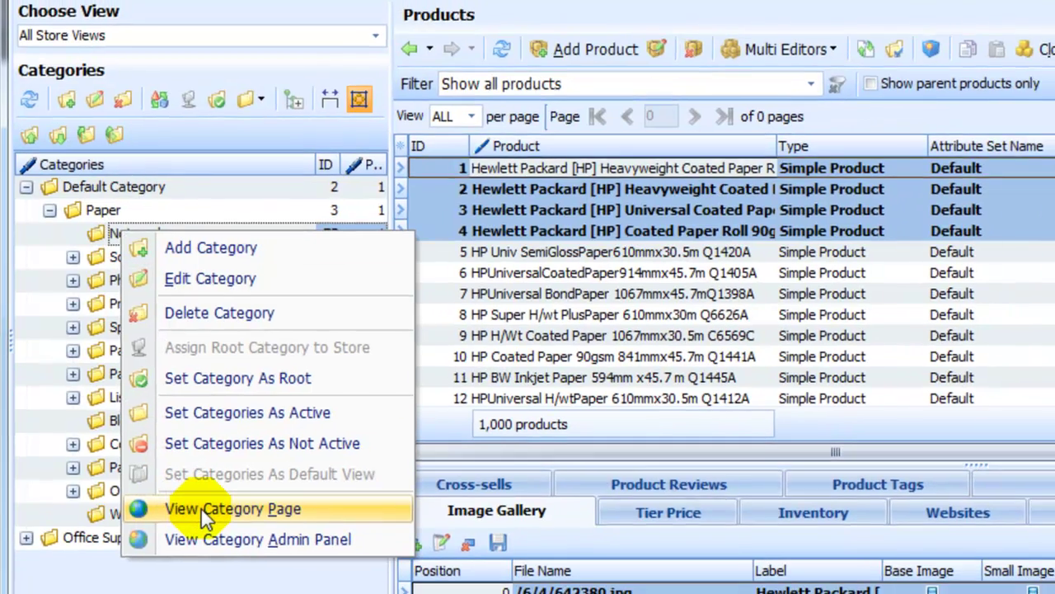
click(213, 520)
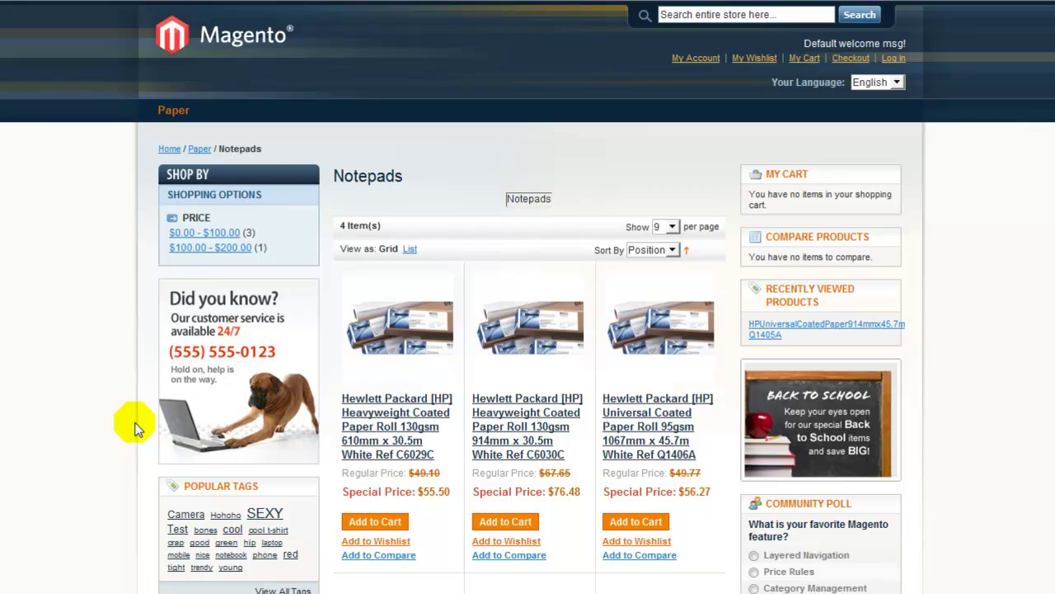
scroll(136, 427, down, 3)
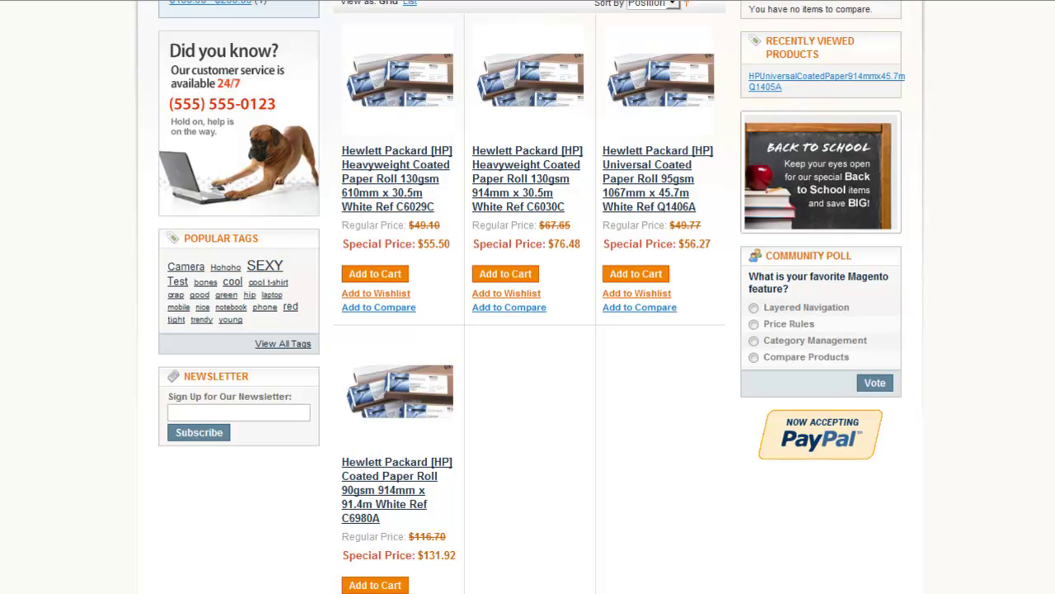
scroll(528, 297, up, 2)
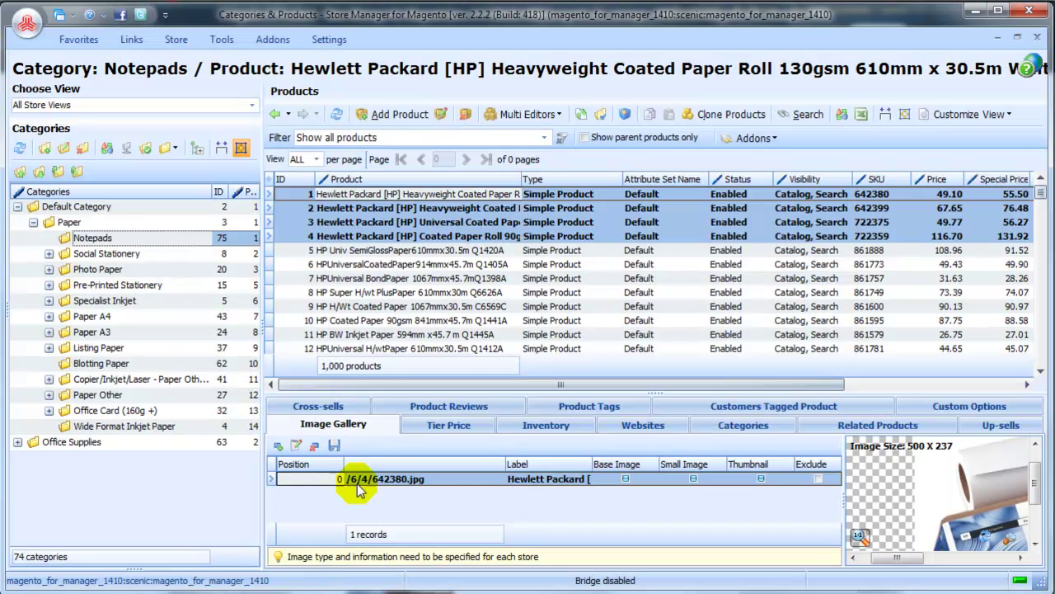
Step: Show the HPUniversal BondPaper 1067mmx45.7mQ1398A product in row 7
click(428, 278)
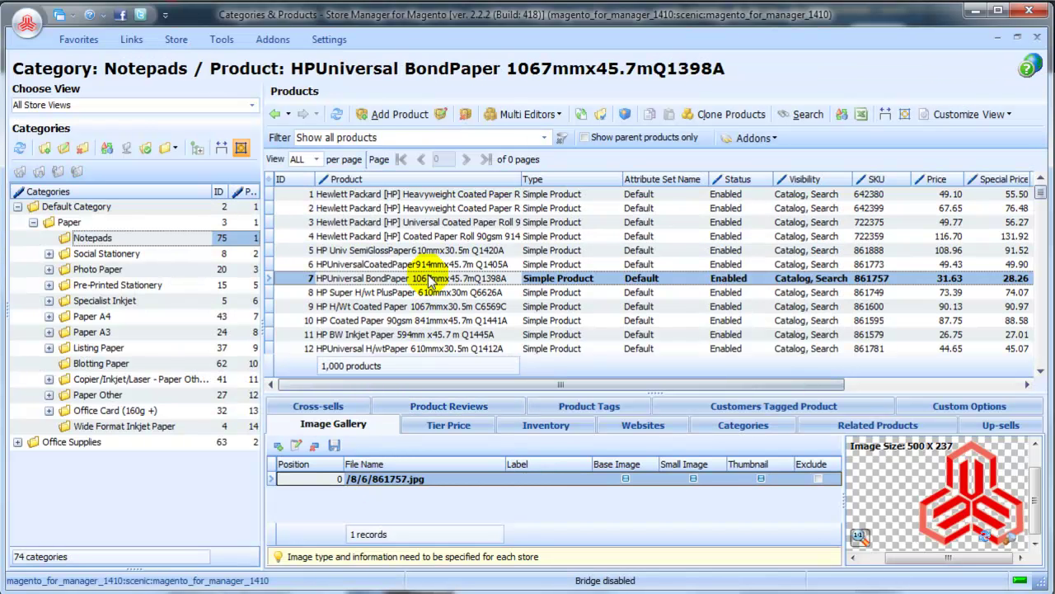